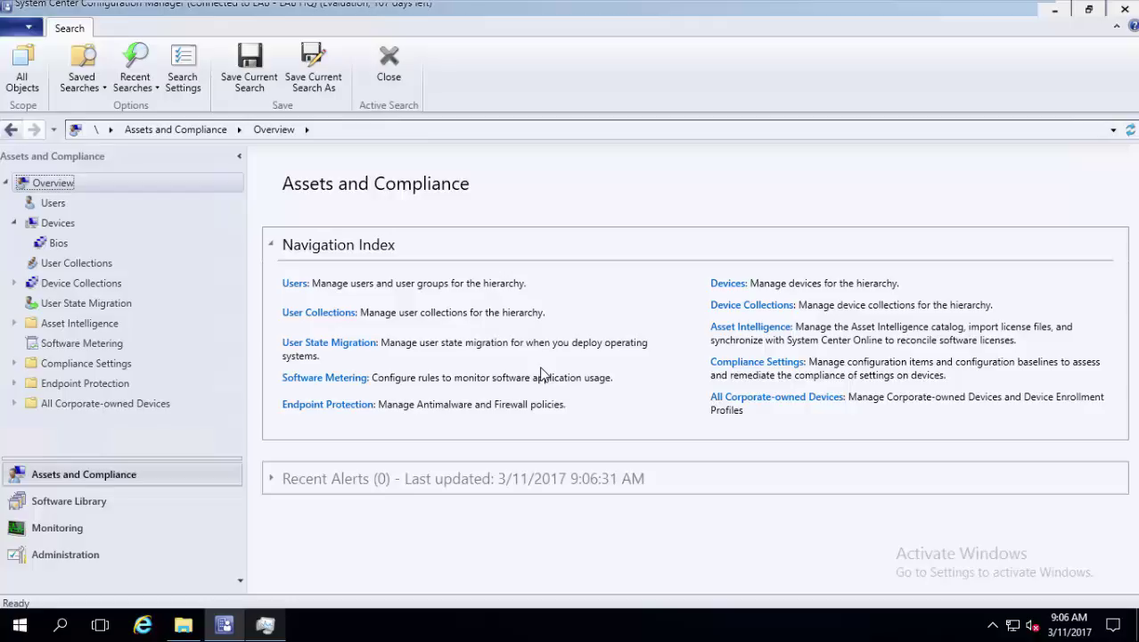
# Switch to the Software Library workspace to show the All Software Updates list
pyautogui.click(93, 509)
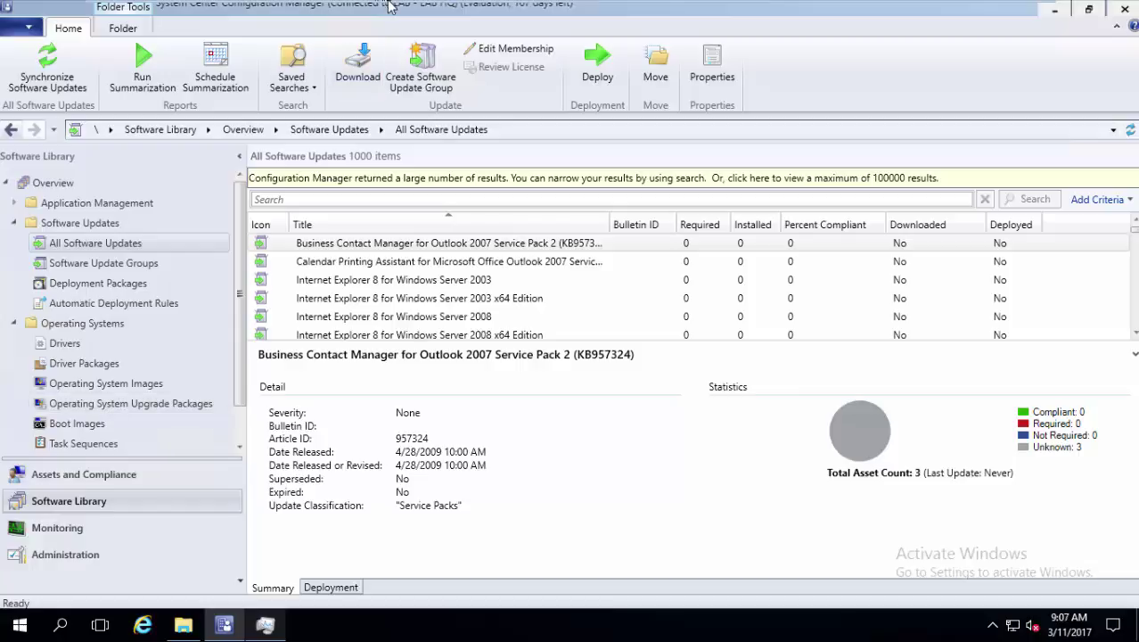
# Mark the SCCM VM's CD/DVD (SATA) drive with the Windows 10 ISO as Connected
pyautogui.moveTo(644, 9)
pyautogui.rightClick(679, 11)
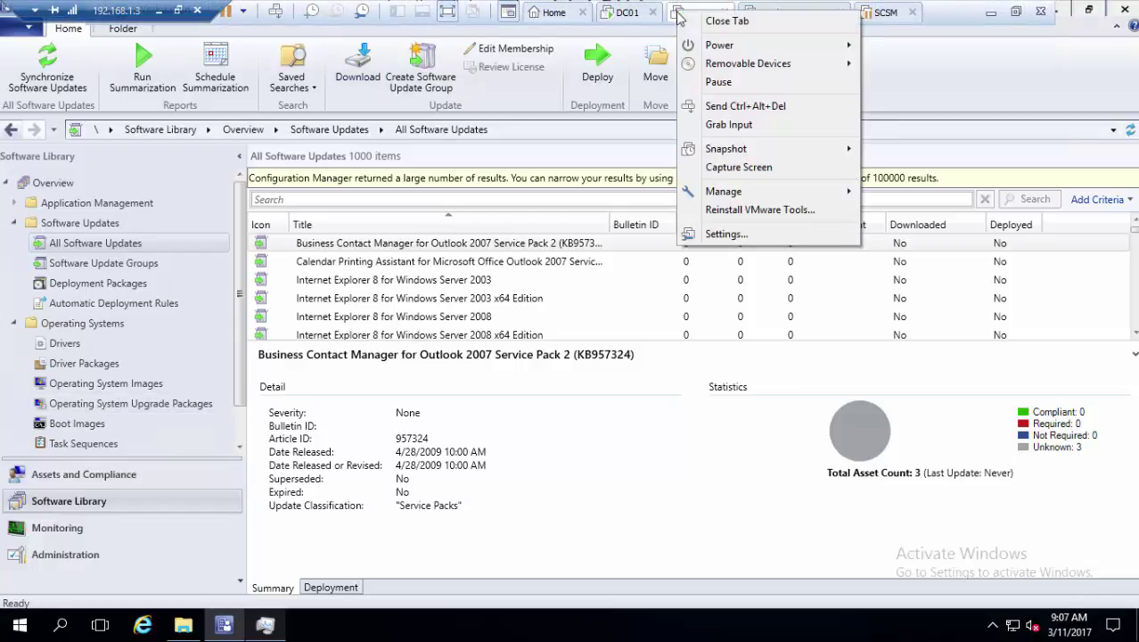
pyautogui.click(723, 234)
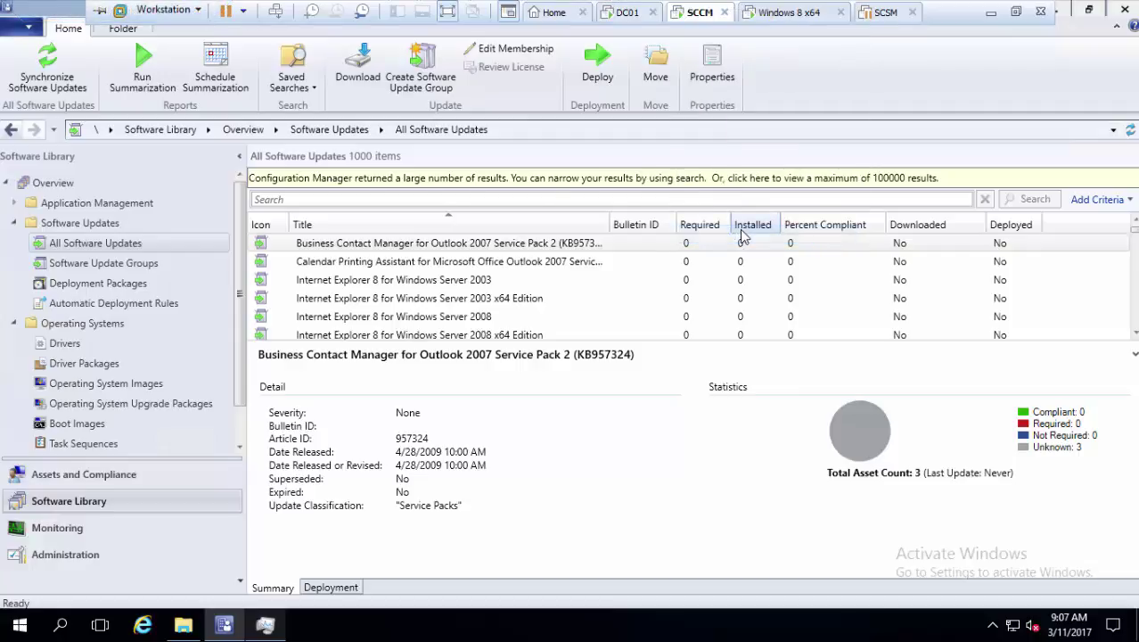
pyautogui.click(415, 184)
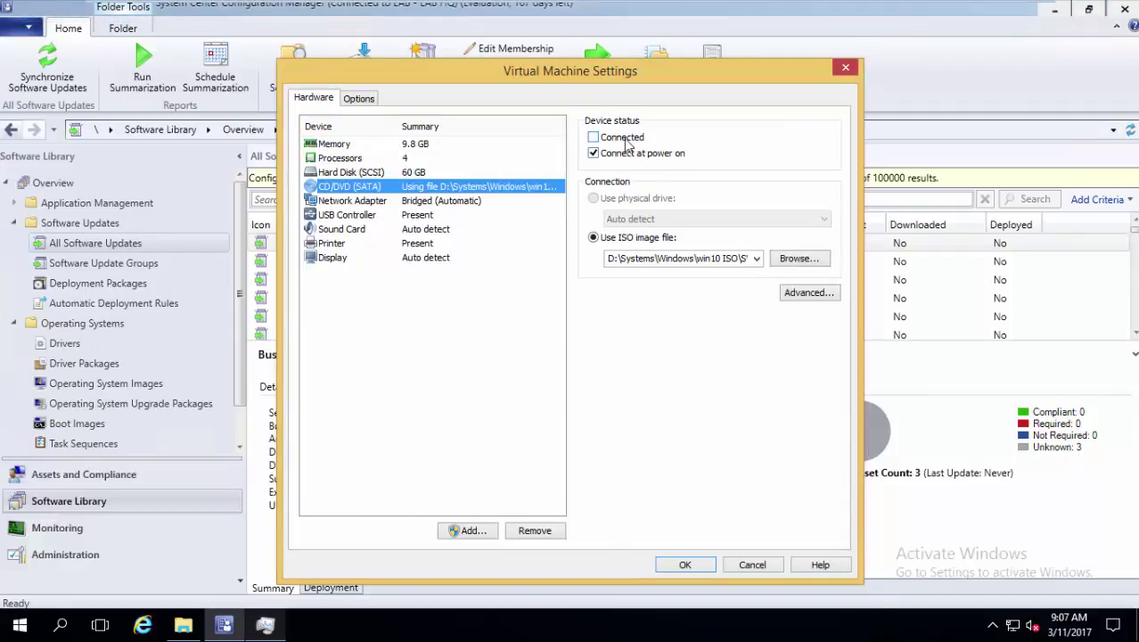
pyautogui.click(594, 138)
pyautogui.click(687, 564)
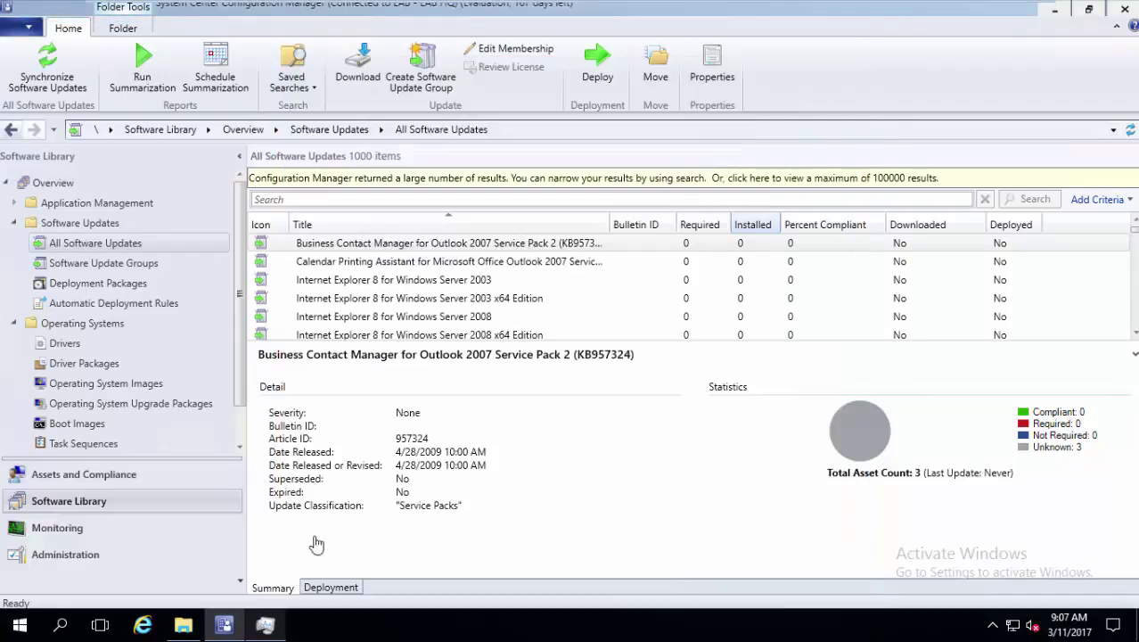
# Copy all eight items from DVD Drive (D:)
pyautogui.click(184, 627)
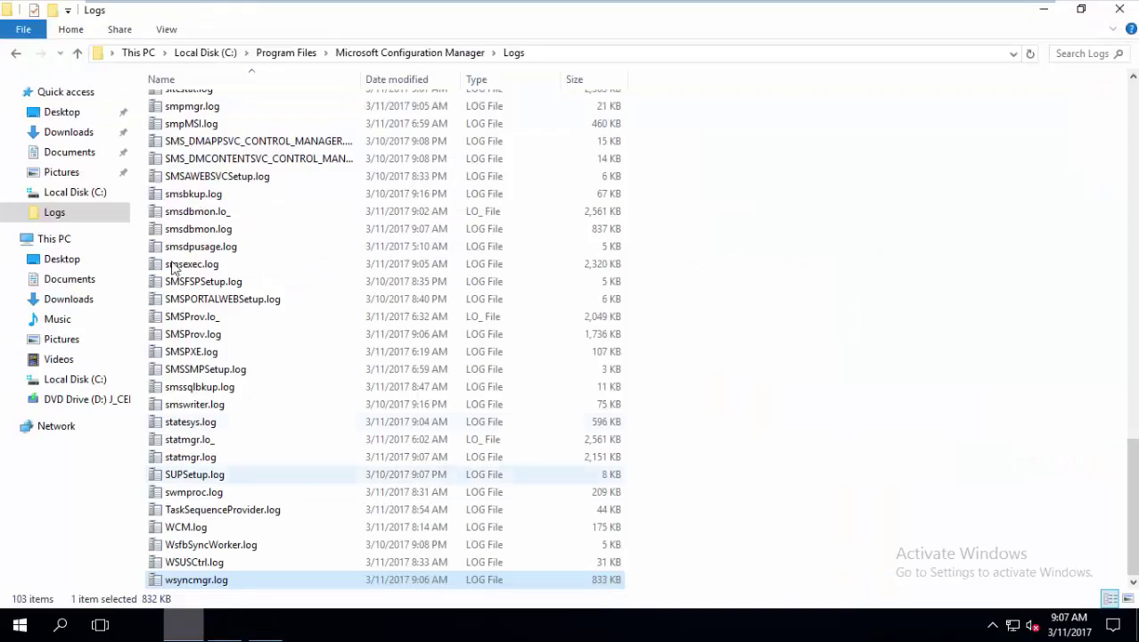
pyautogui.click(89, 399)
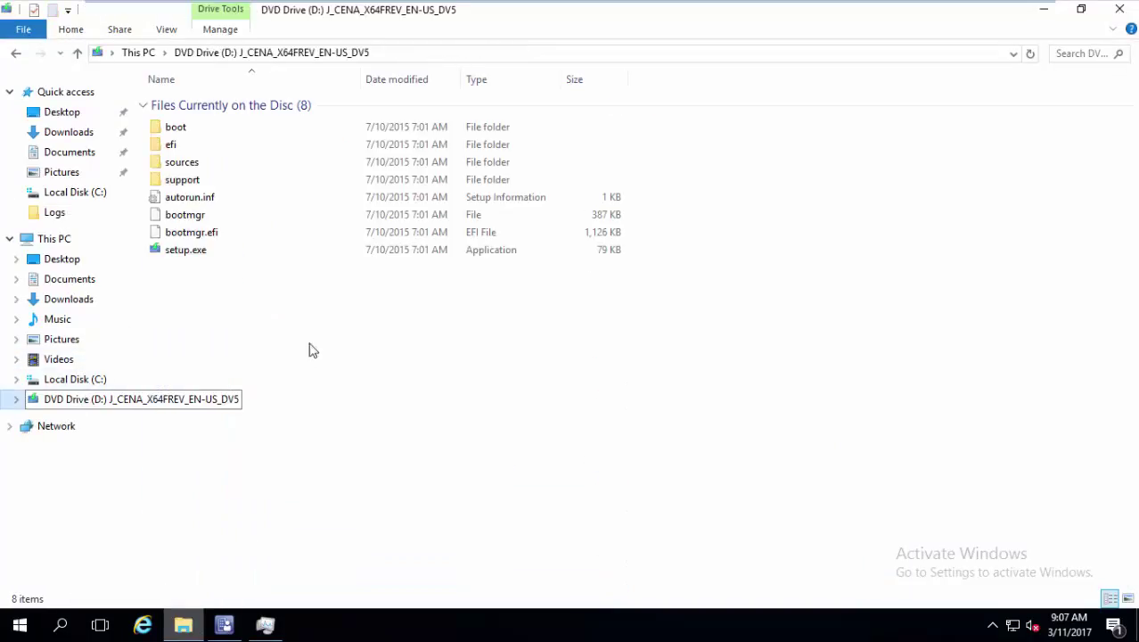
pyautogui.moveTo(345, 349); pyautogui.dragTo(223, 128)
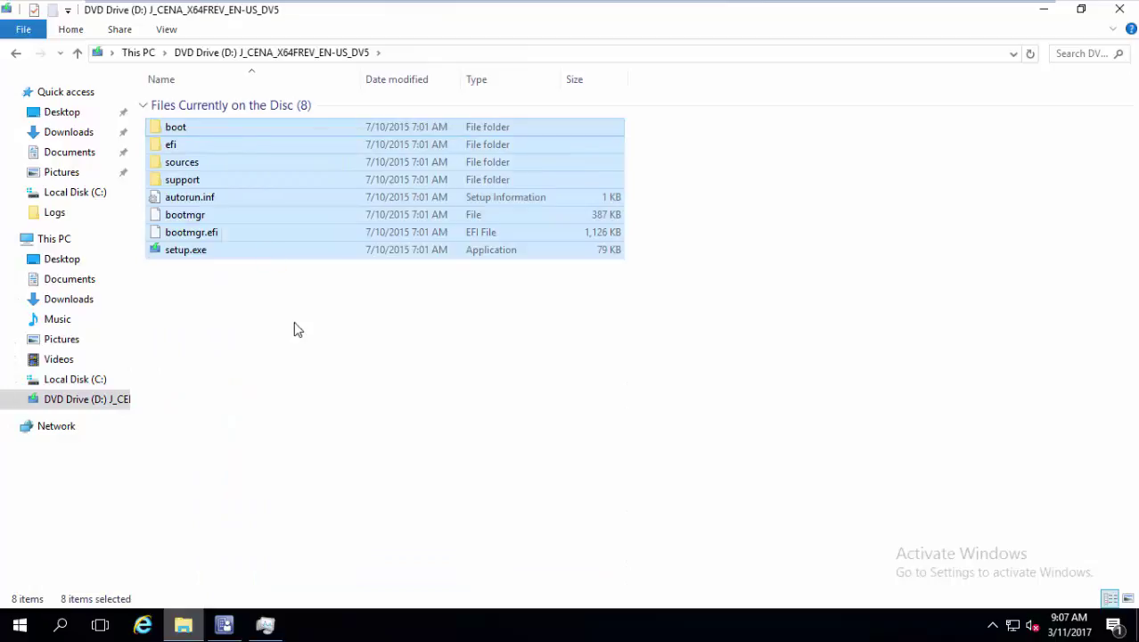
pyautogui.hotkey('shift', 'F10')
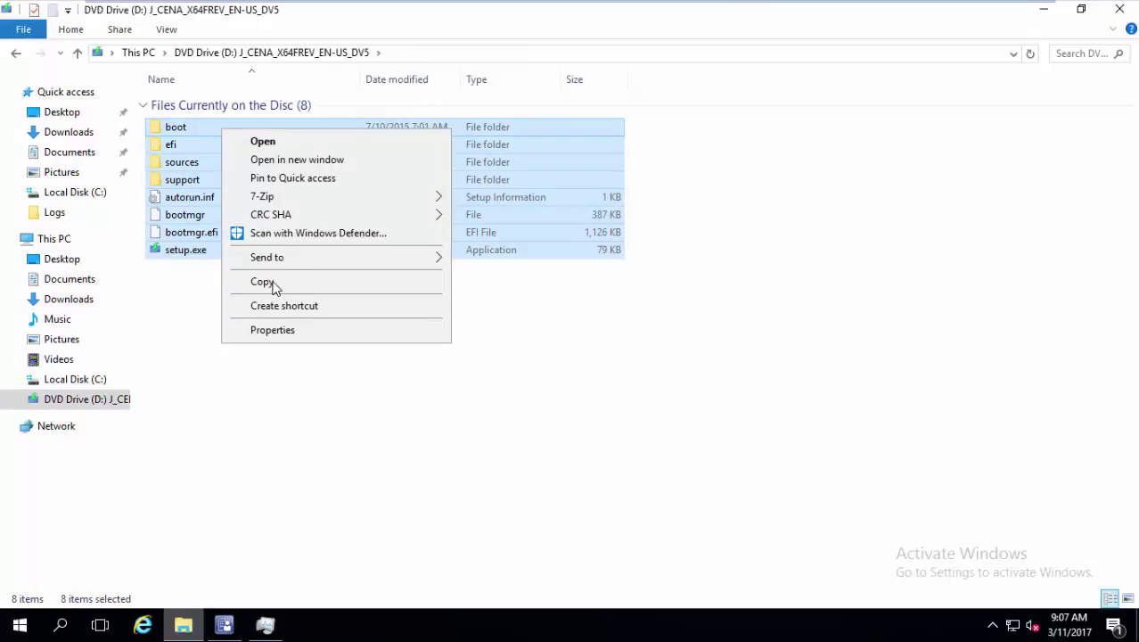
pyautogui.click(273, 285)
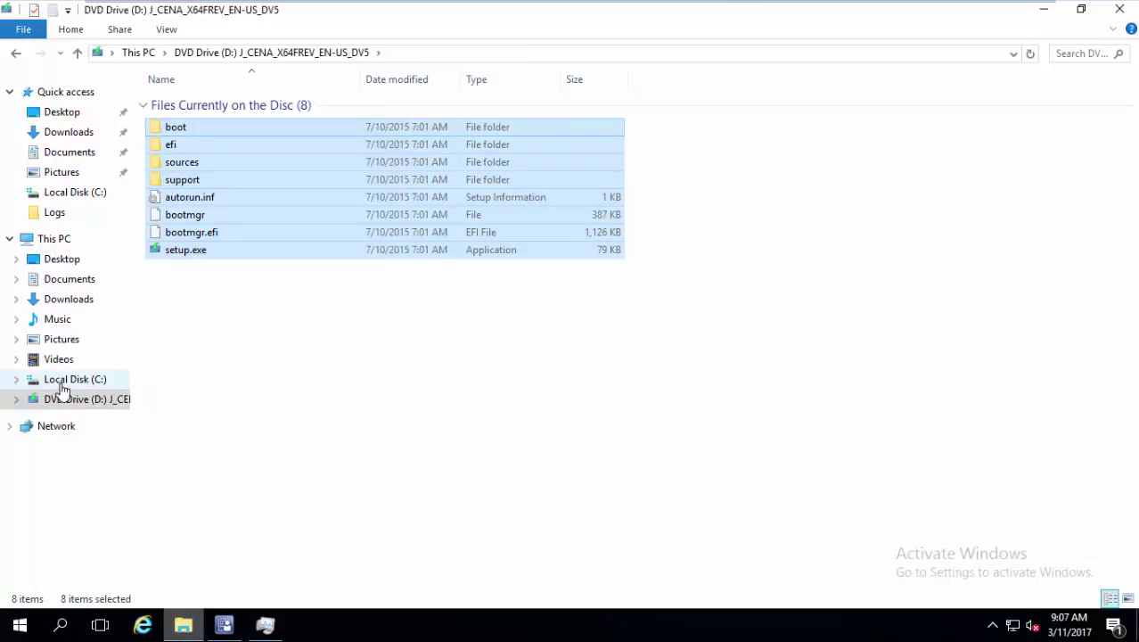
# Create a Win10Upgrade folder in C:\OSD and paste the disc files into it
pyautogui.click(60, 385)
pyautogui.click(276, 173)
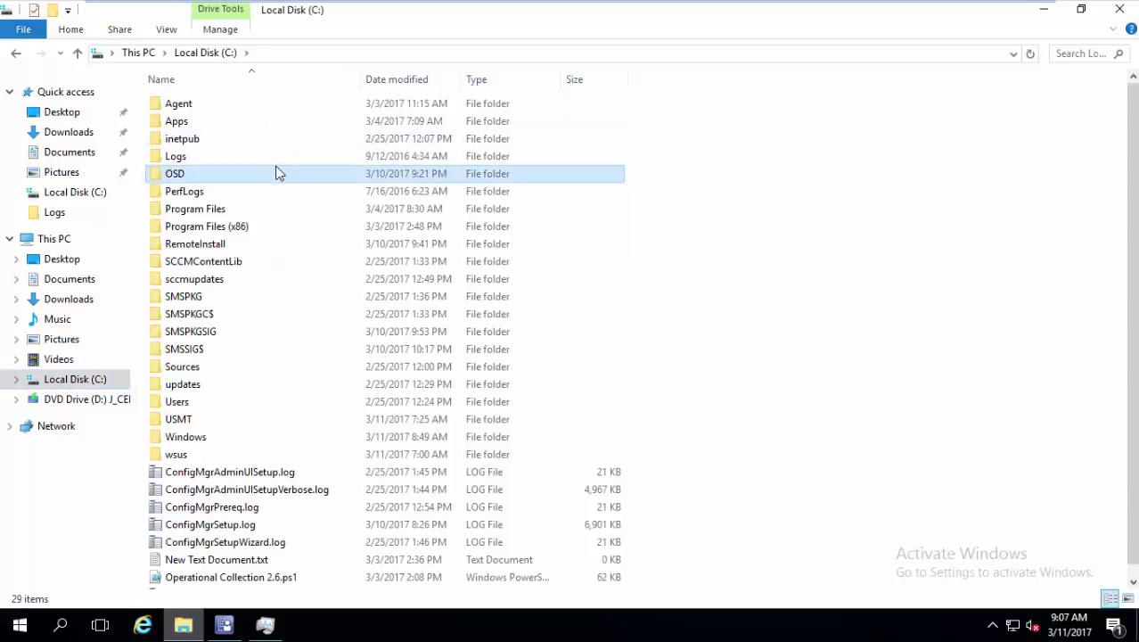
pyautogui.doubleClick(276, 173)
pyautogui.rightClick(225, 183)
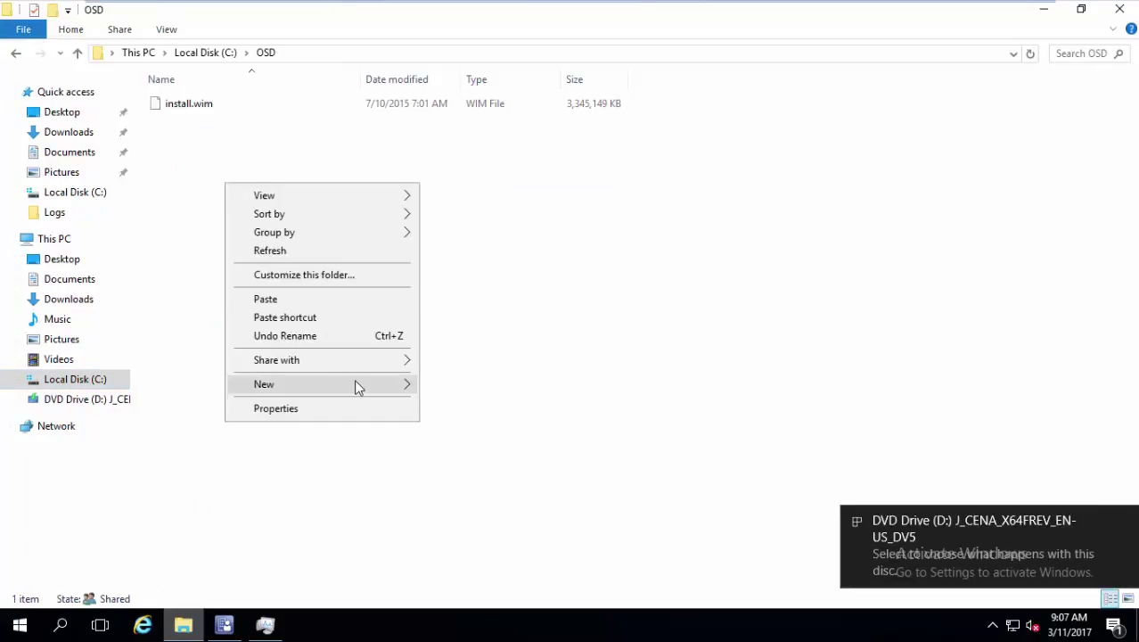
pyautogui.moveTo(355, 384)
pyautogui.click(461, 387)
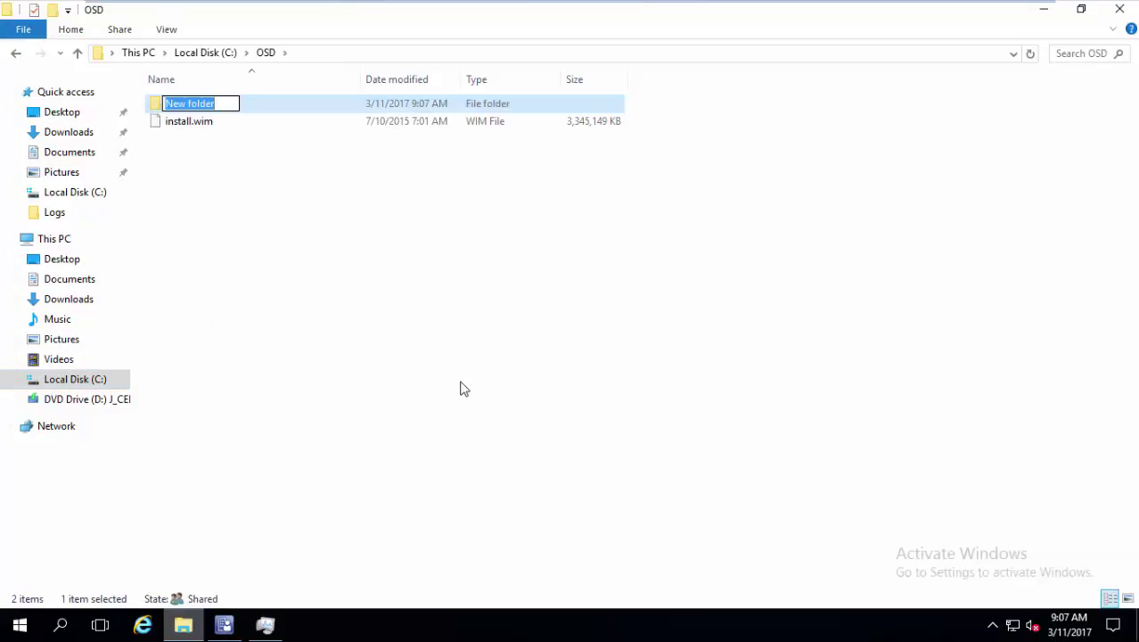
pyautogui.write('Win10U')
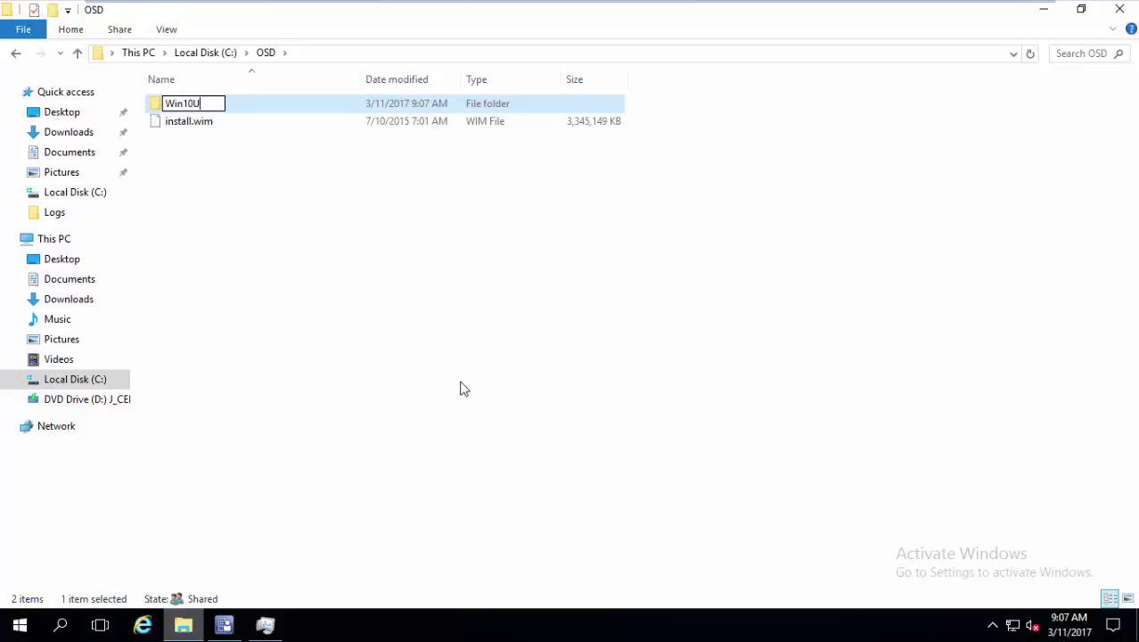
pyautogui.write('pgrade')
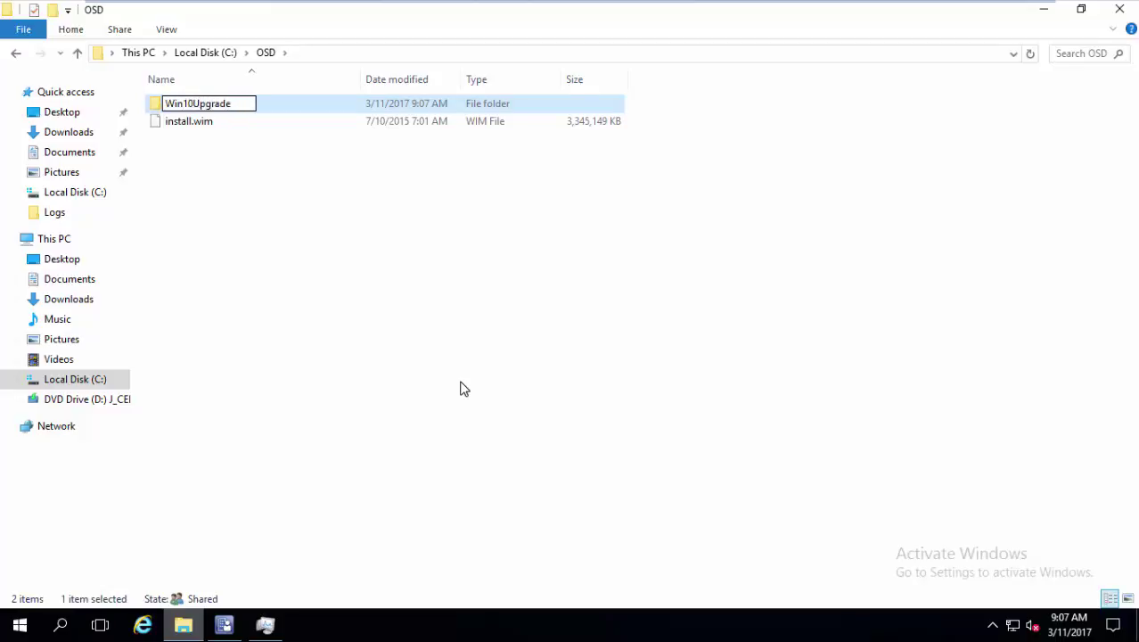
pyautogui.press('Return')
pyautogui.press('Return')
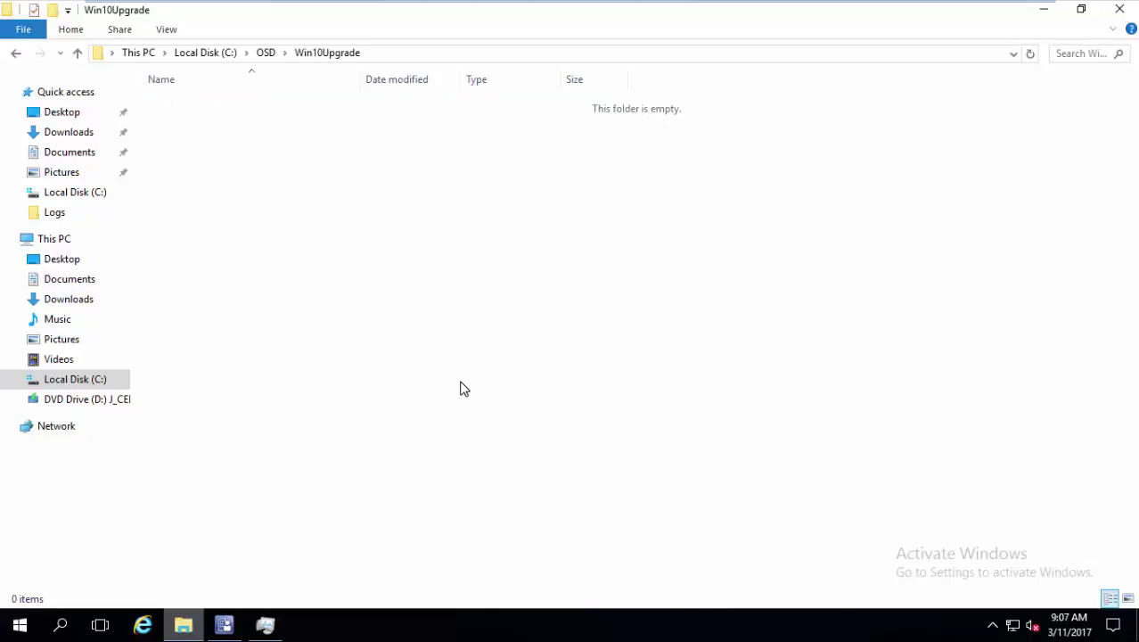
pyautogui.rightClick(461, 389)
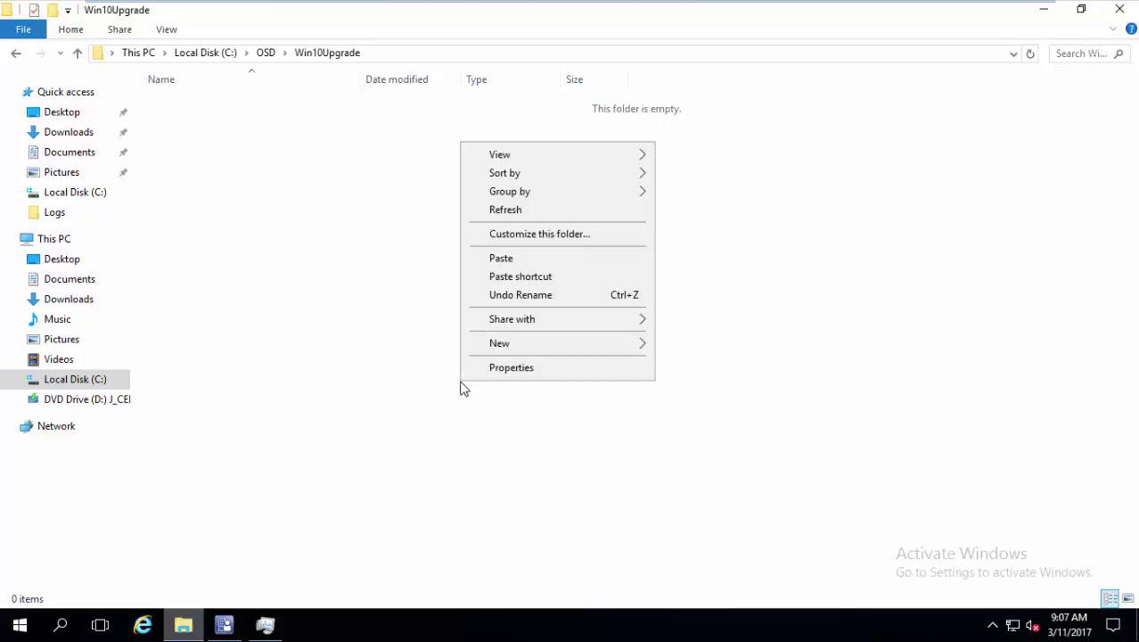
pyautogui.click(530, 265)
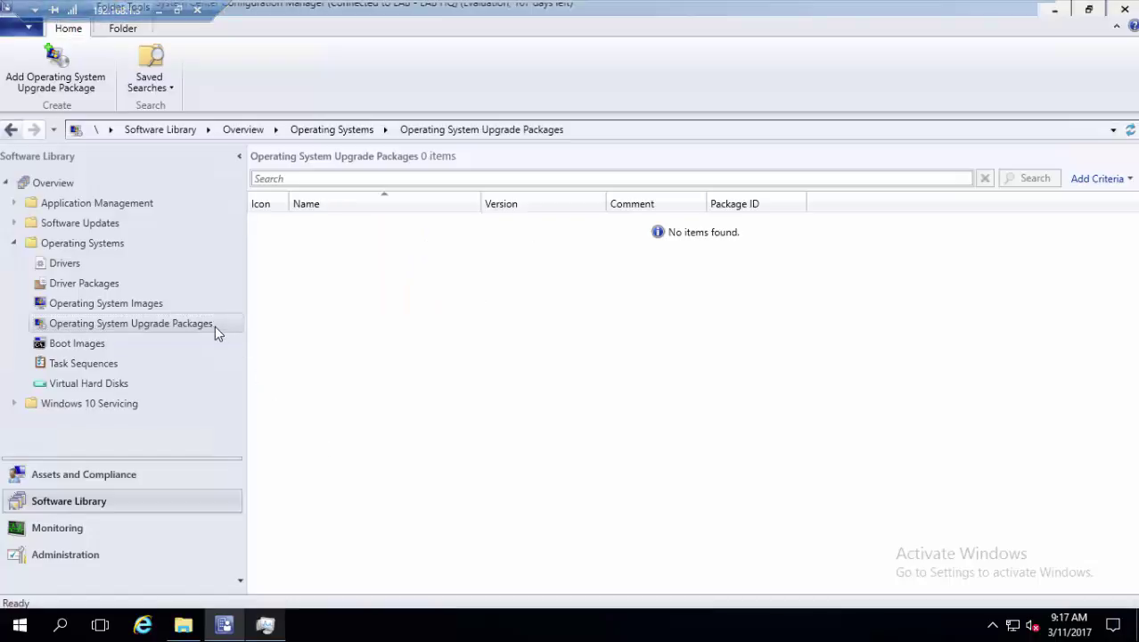
# Add upgrade package Win10Upgrade with source \\sccm01\osd\Win10Upgrade, creating package ID LAB00010
pyautogui.rightClick(214, 325)
pyautogui.click(259, 339)
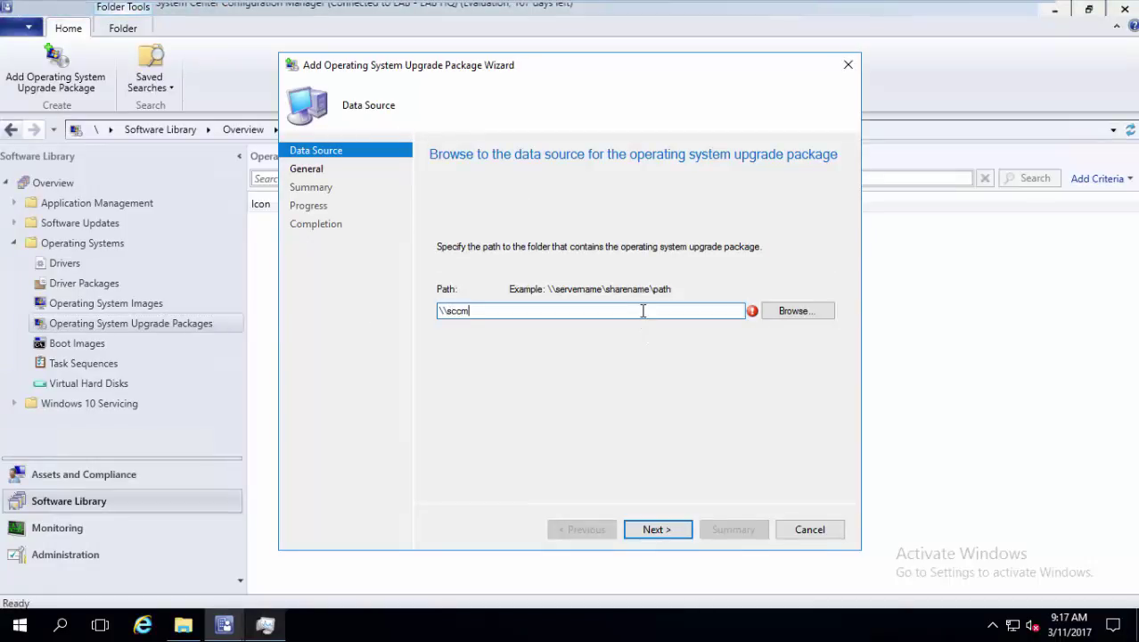
pyautogui.write('\\sccm01\\osd\\wi')
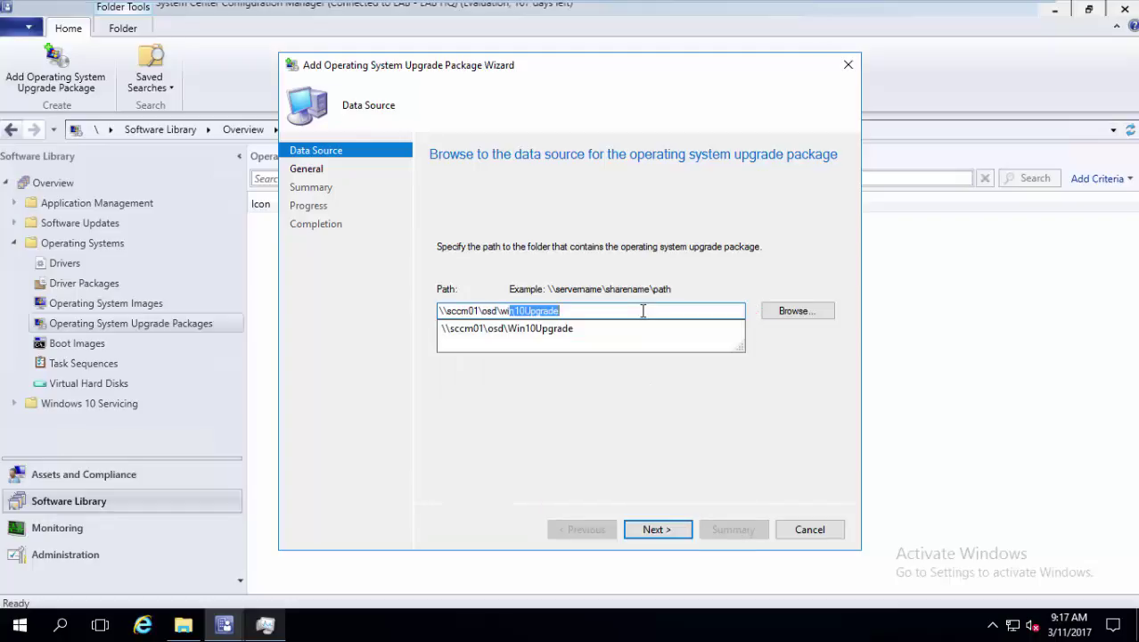
pyautogui.write('n')
pyautogui.press('Down')
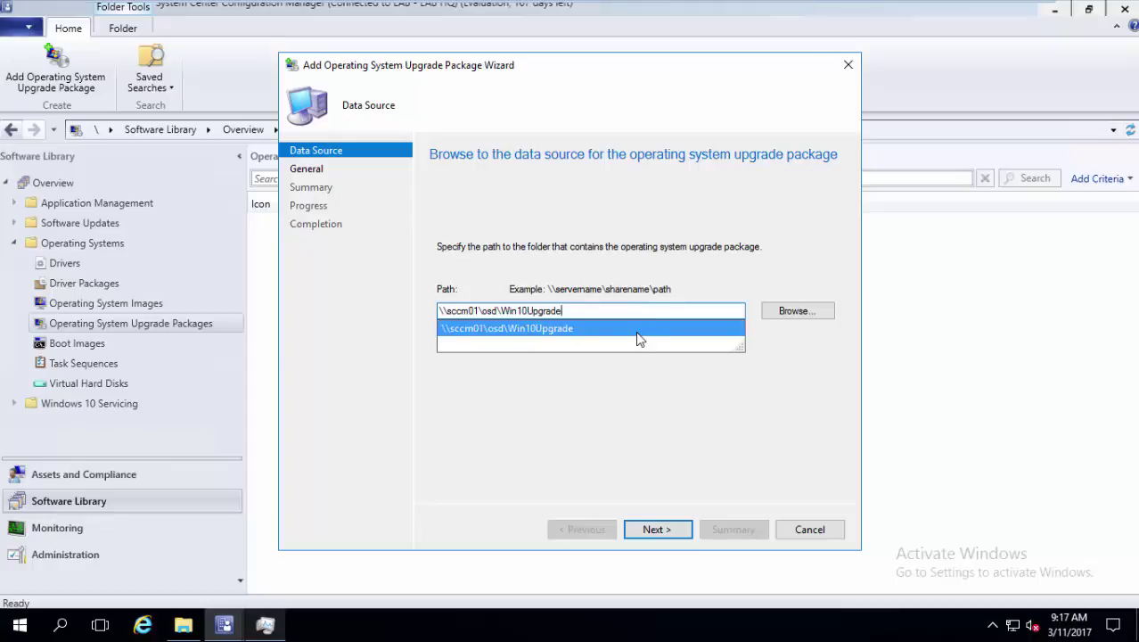
pyautogui.click(638, 331)
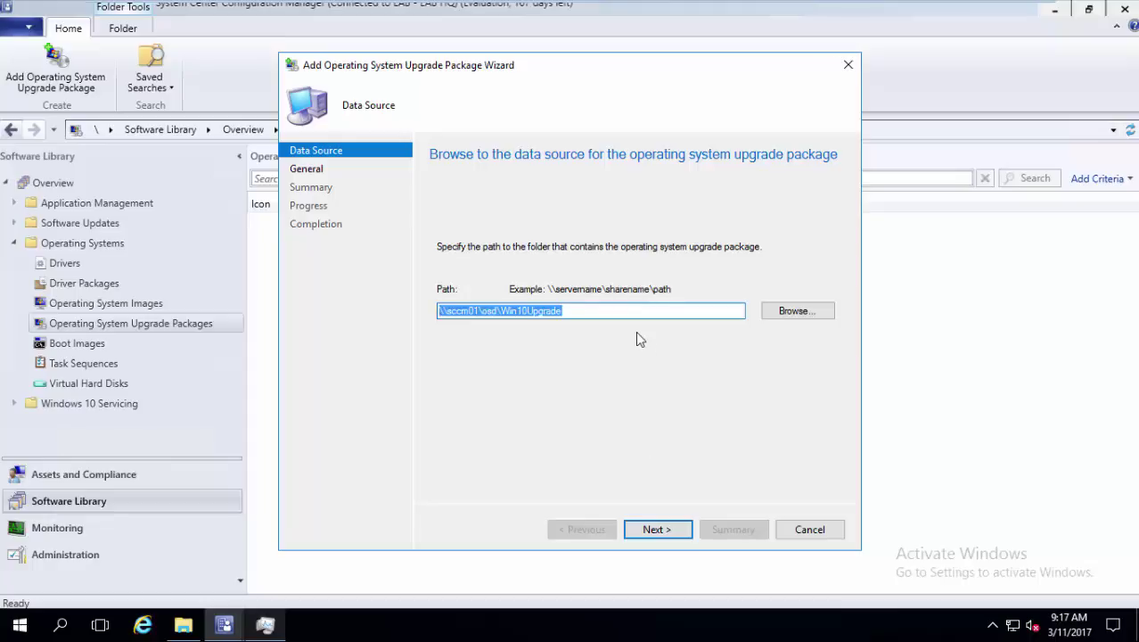
pyautogui.click(652, 538)
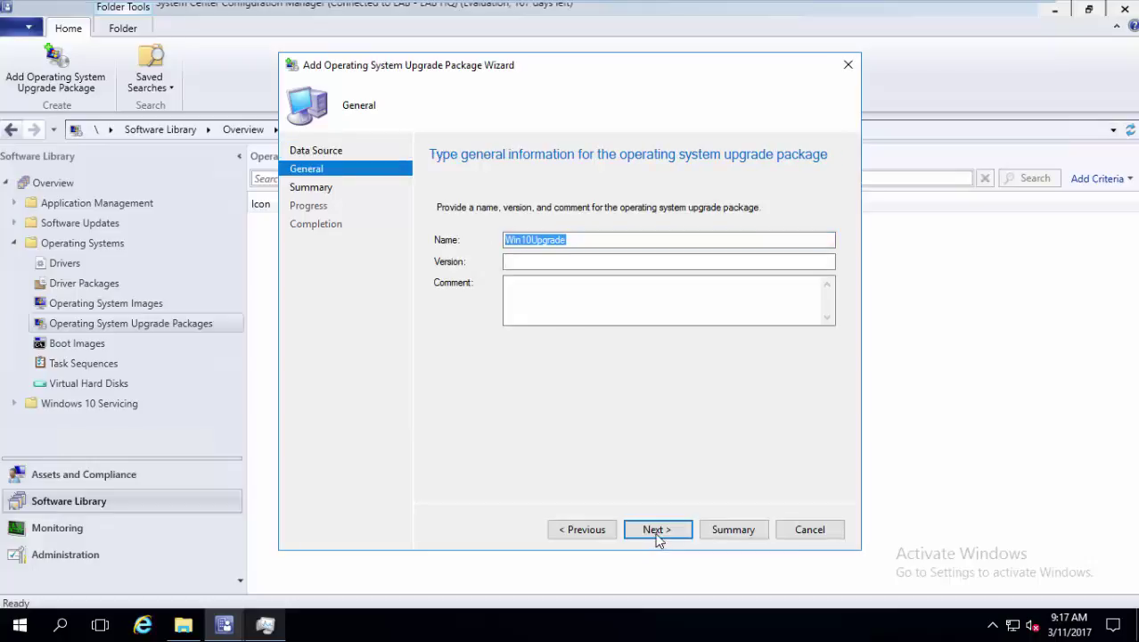
pyautogui.click(656, 529)
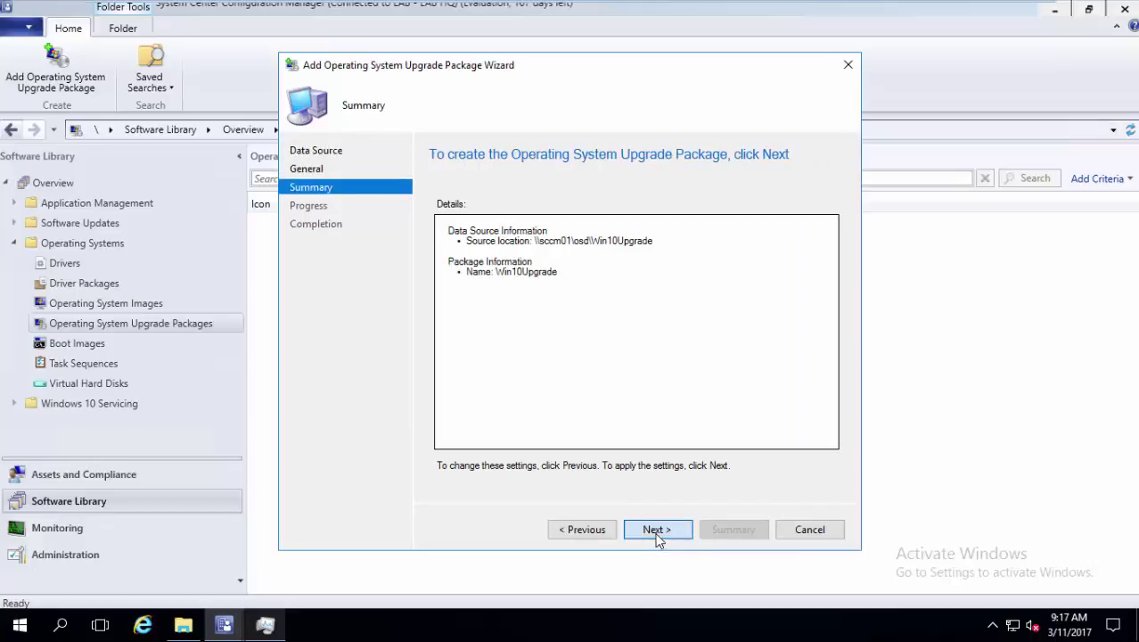
pyautogui.click(656, 531)
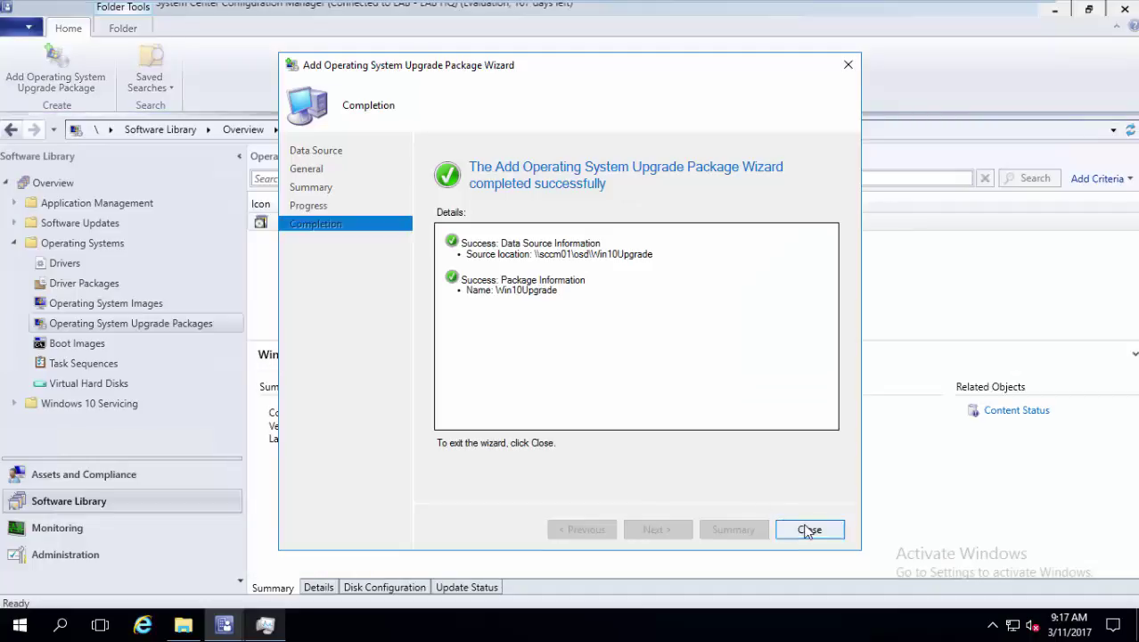
pyautogui.click(809, 530)
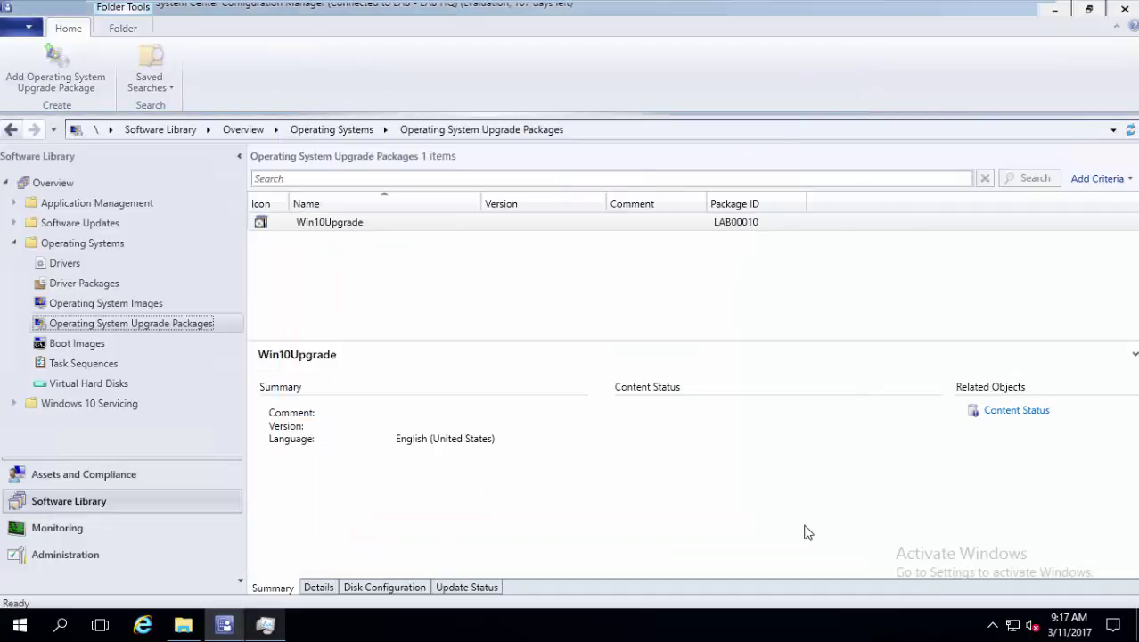
pyautogui.click(149, 363)
# Start a new upgrade-from-package task sequence named 'upgrade to win 10'
pyautogui.rightClick(150, 363)
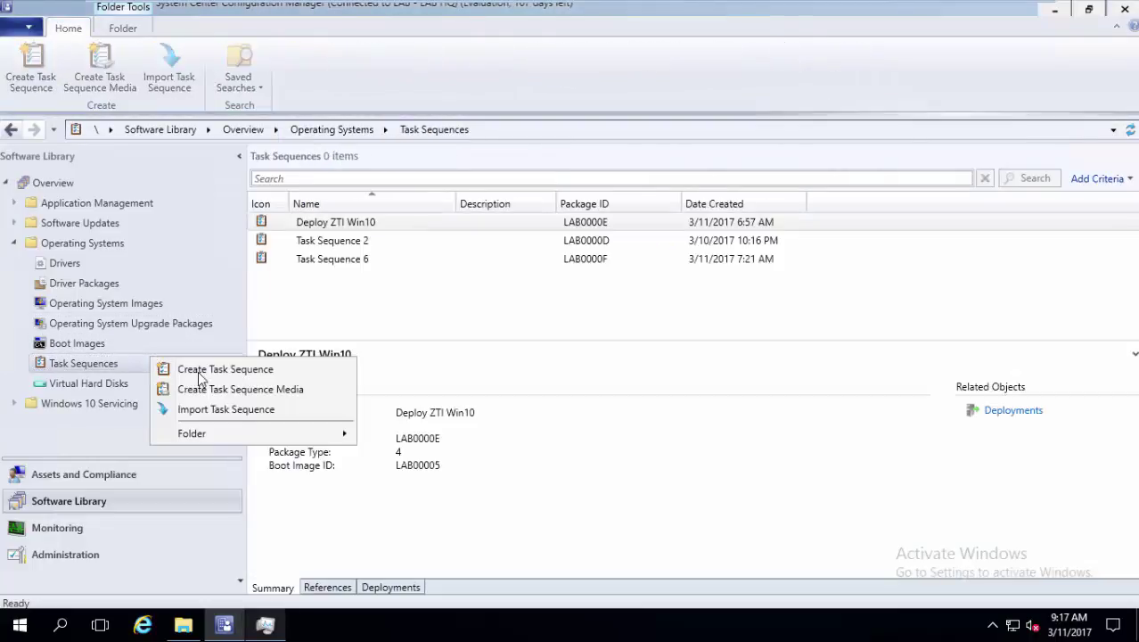
pyautogui.click(182, 367)
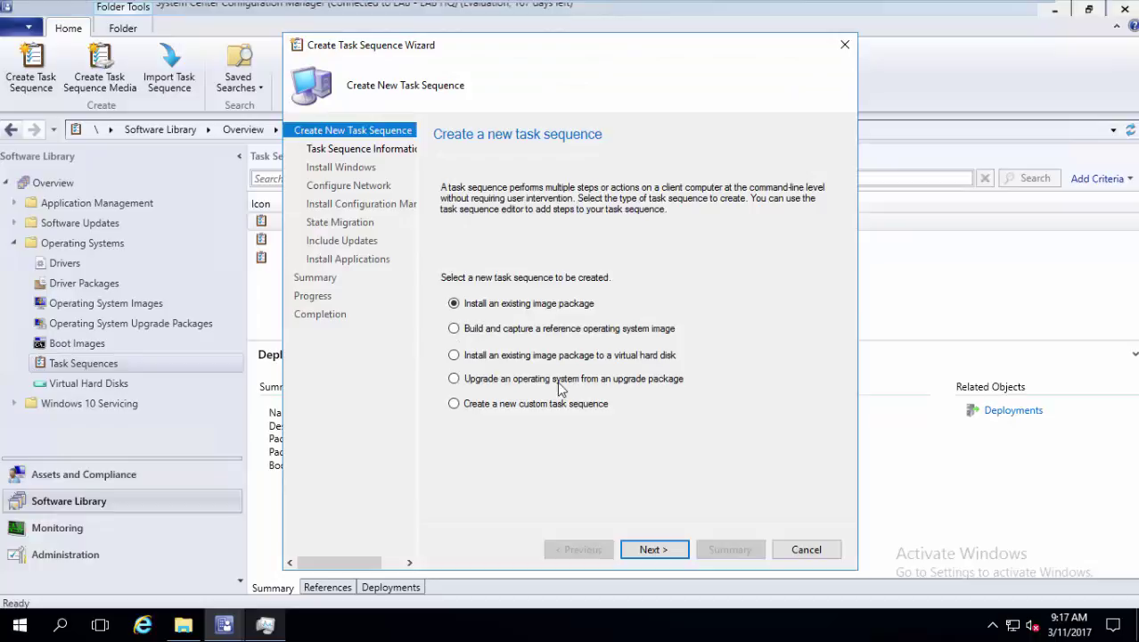
pyautogui.click(560, 381)
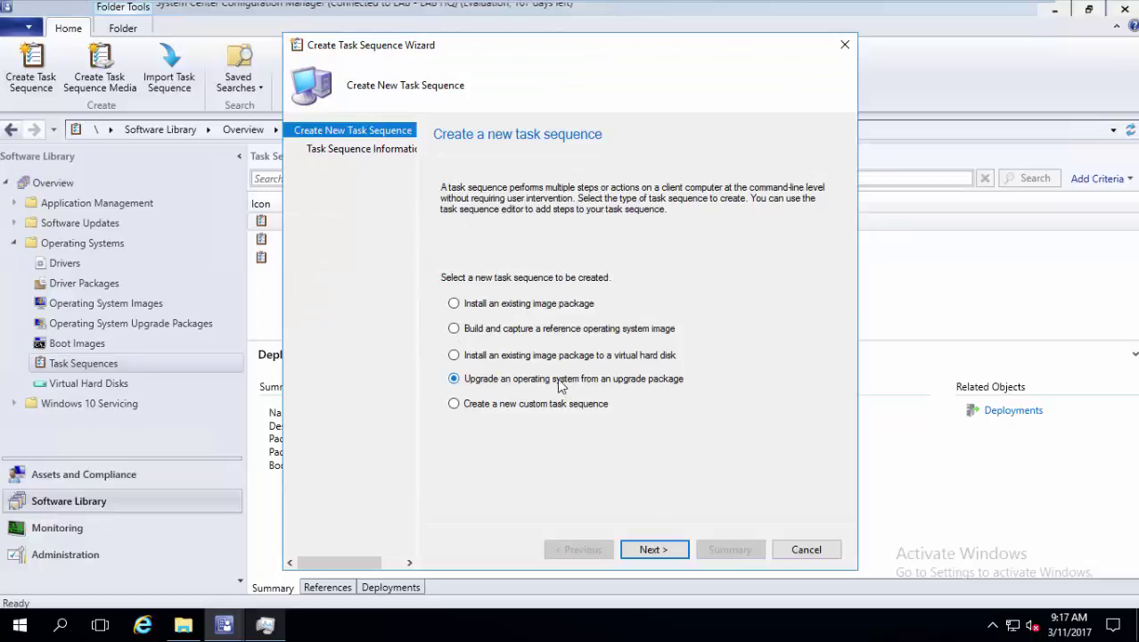
pyautogui.click(654, 549)
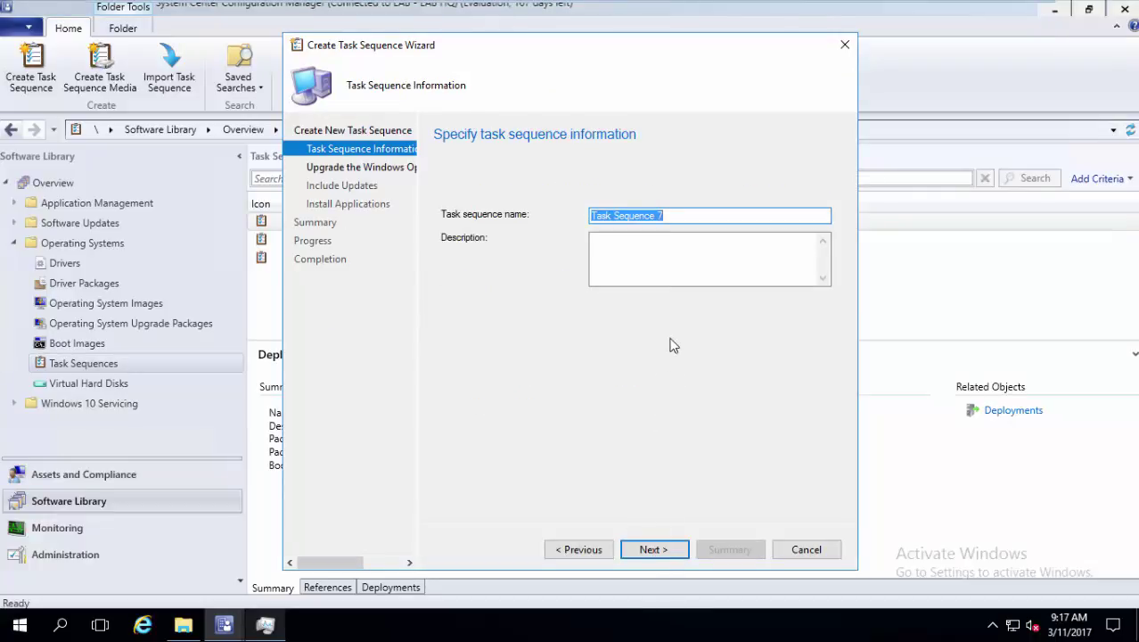
pyautogui.write('upgrade to win 10')
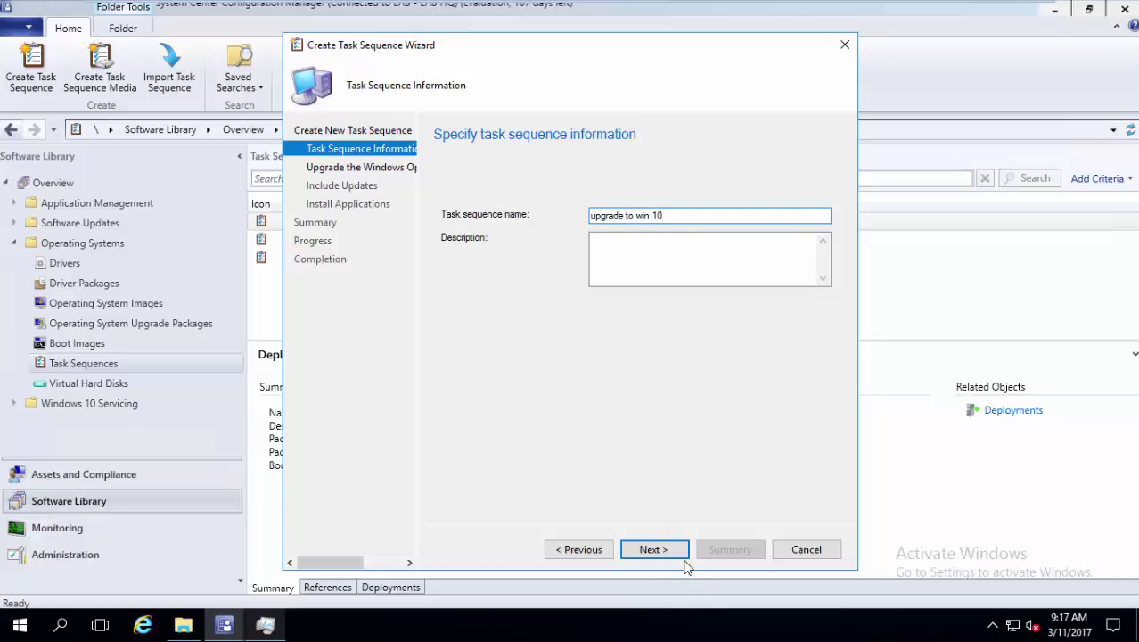
pyautogui.click(682, 554)
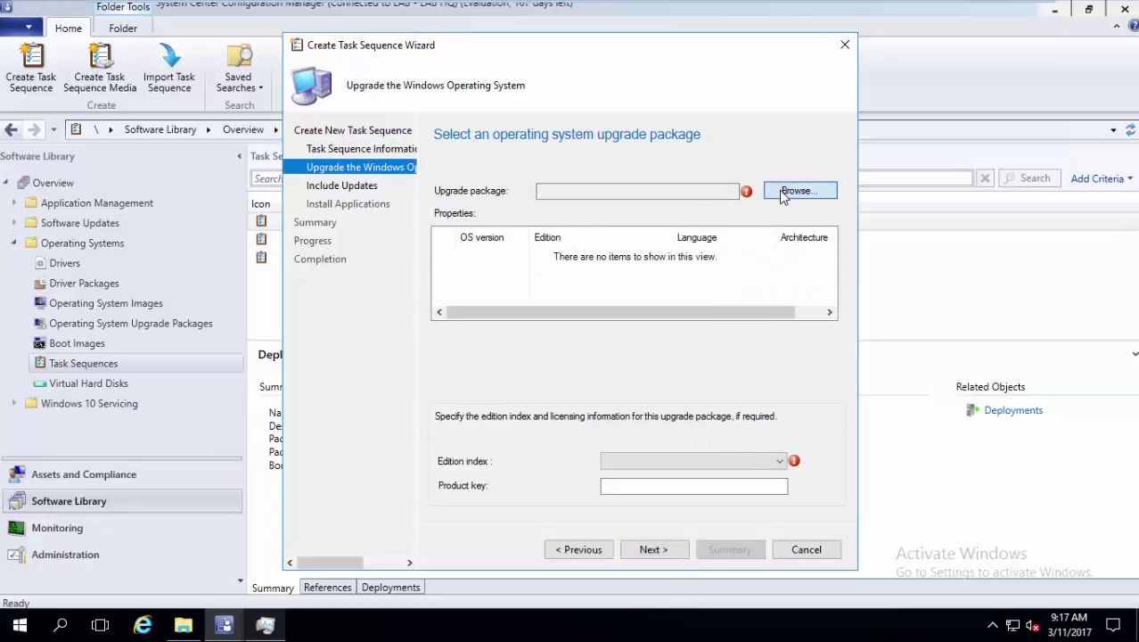
# Use Win10Upgrade en-US, edition 1 Windows 10 Enterprise, with no updates or applications
pyautogui.click(793, 192)
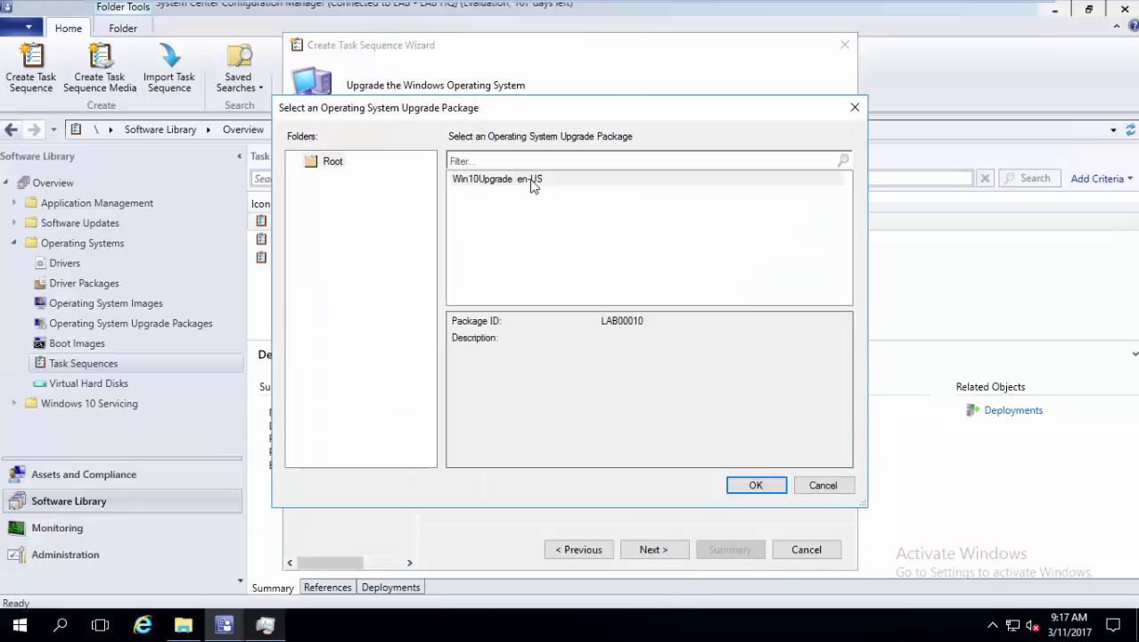
pyautogui.click(533, 181)
pyautogui.click(755, 483)
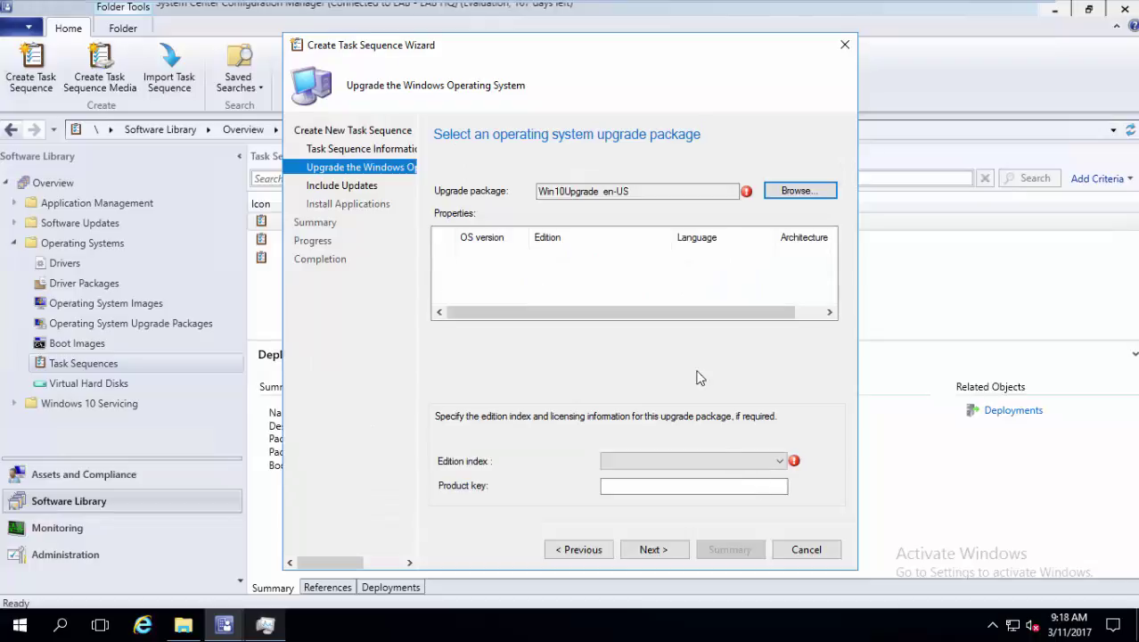
pyautogui.click(704, 461)
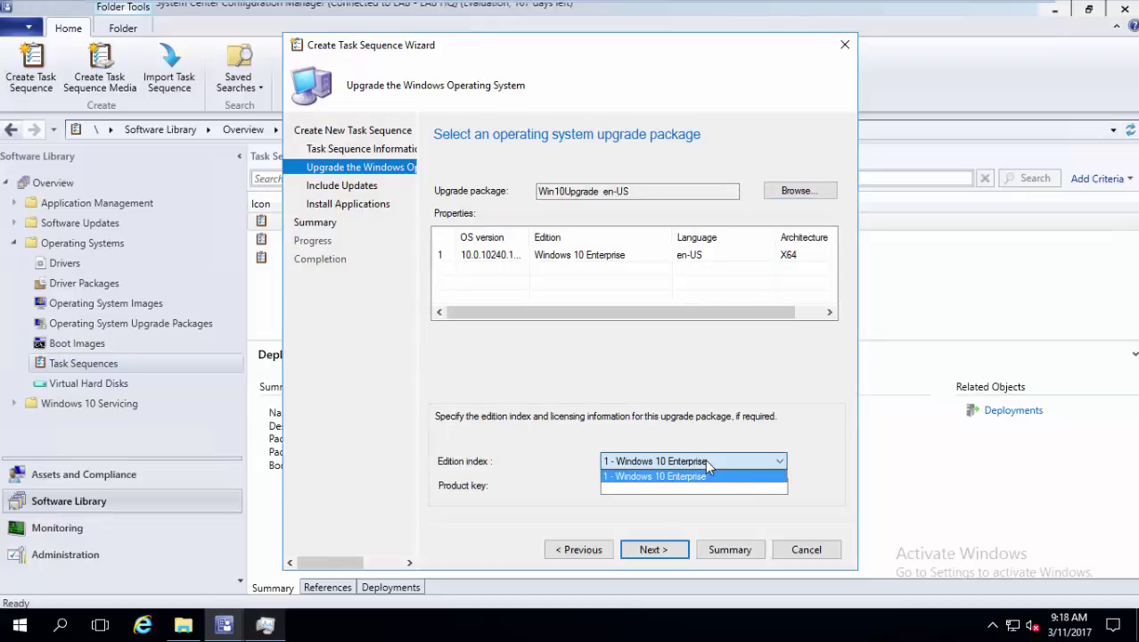
pyautogui.click(684, 476)
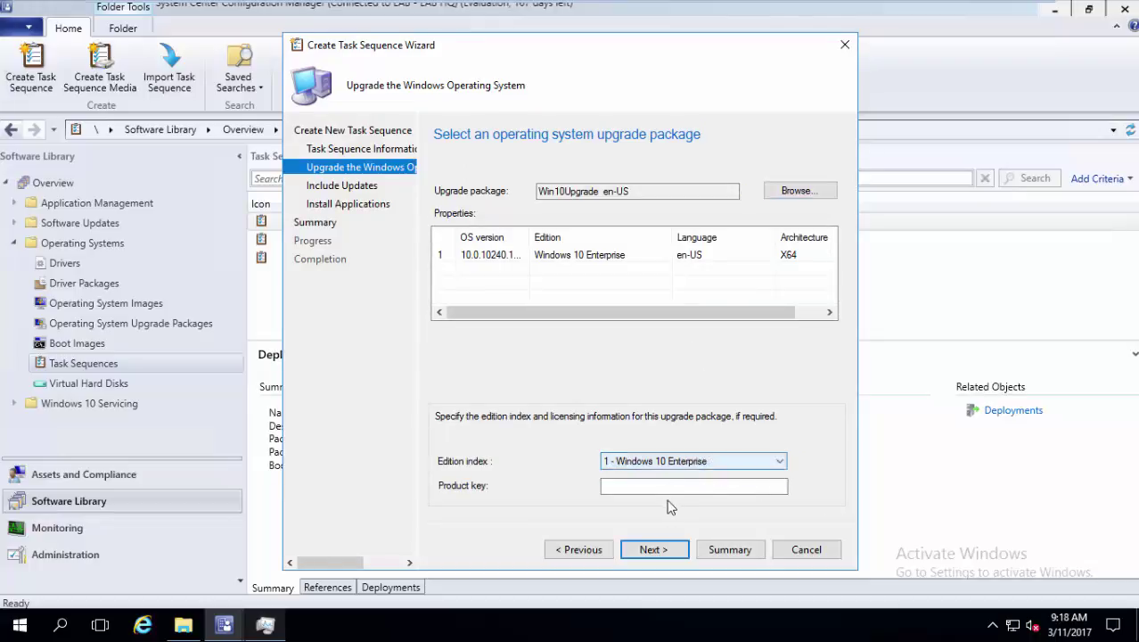
pyautogui.click(660, 549)
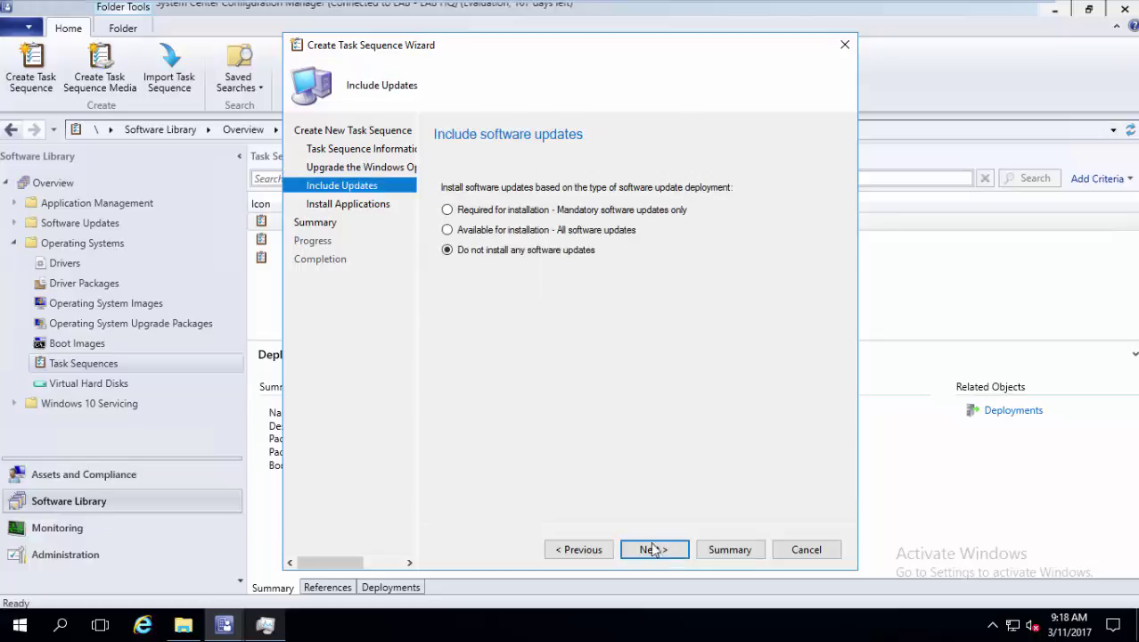
pyautogui.click(651, 551)
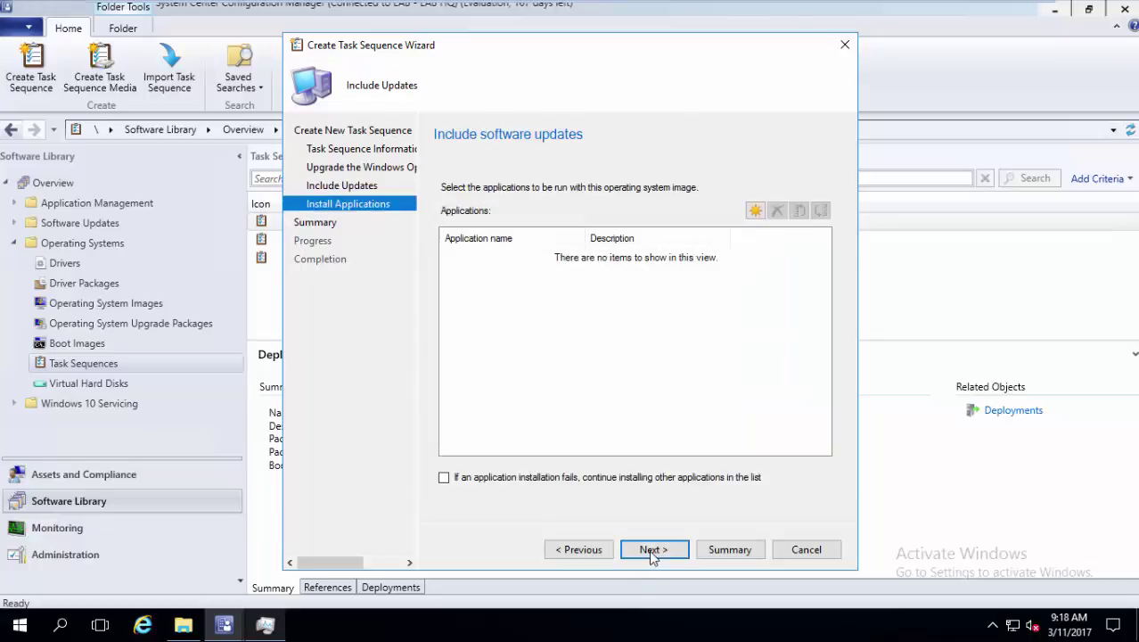
pyautogui.click(661, 549)
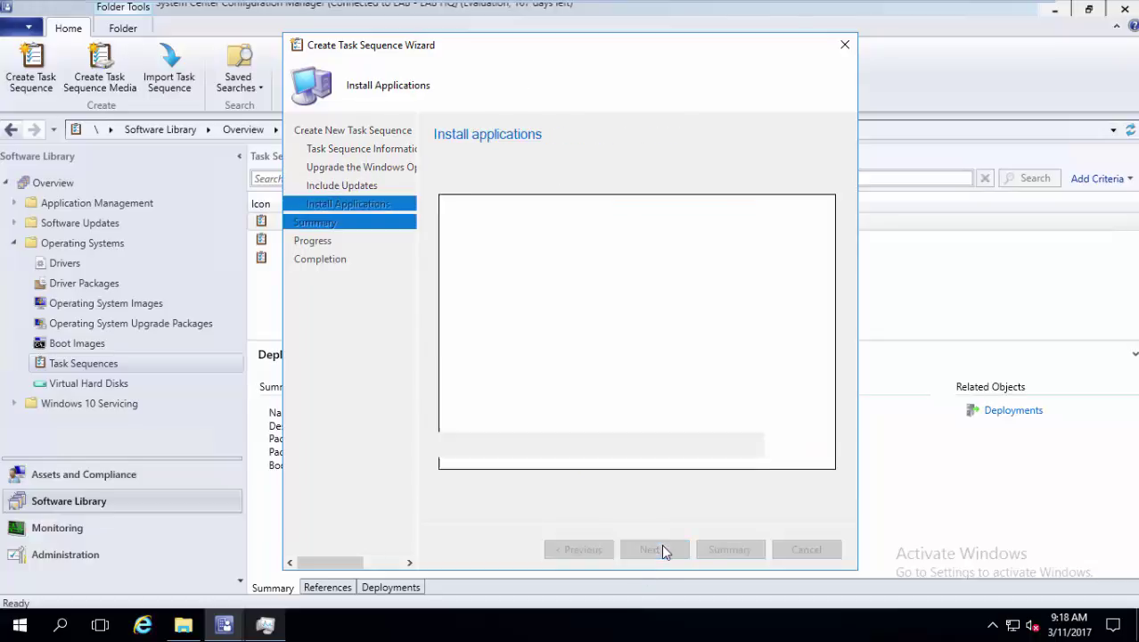
pyautogui.click(661, 551)
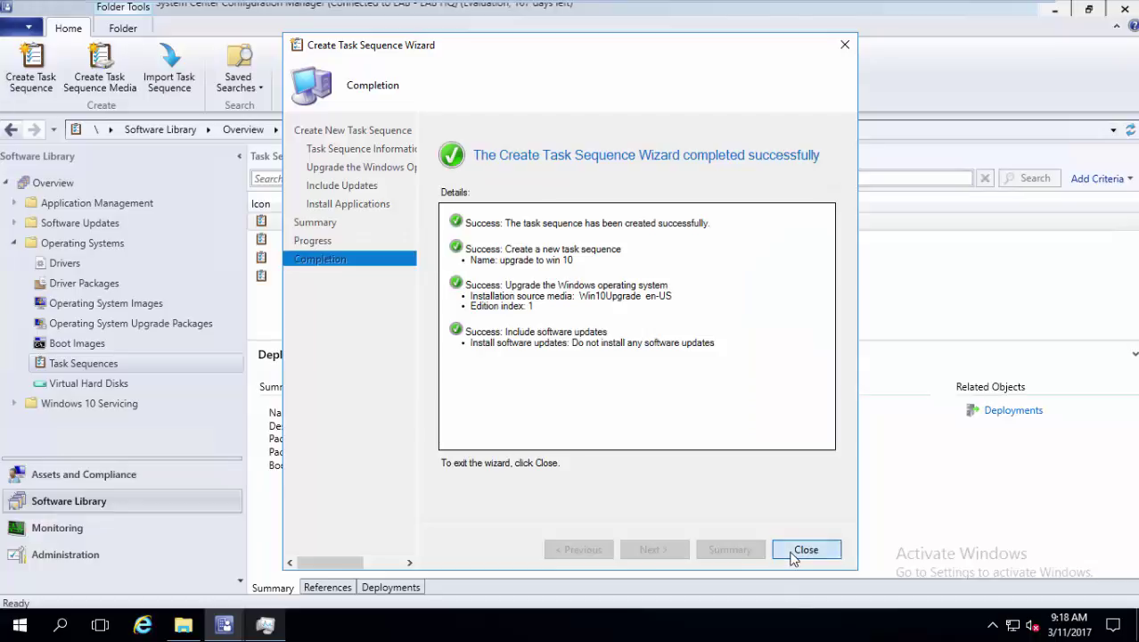
pyautogui.click(805, 549)
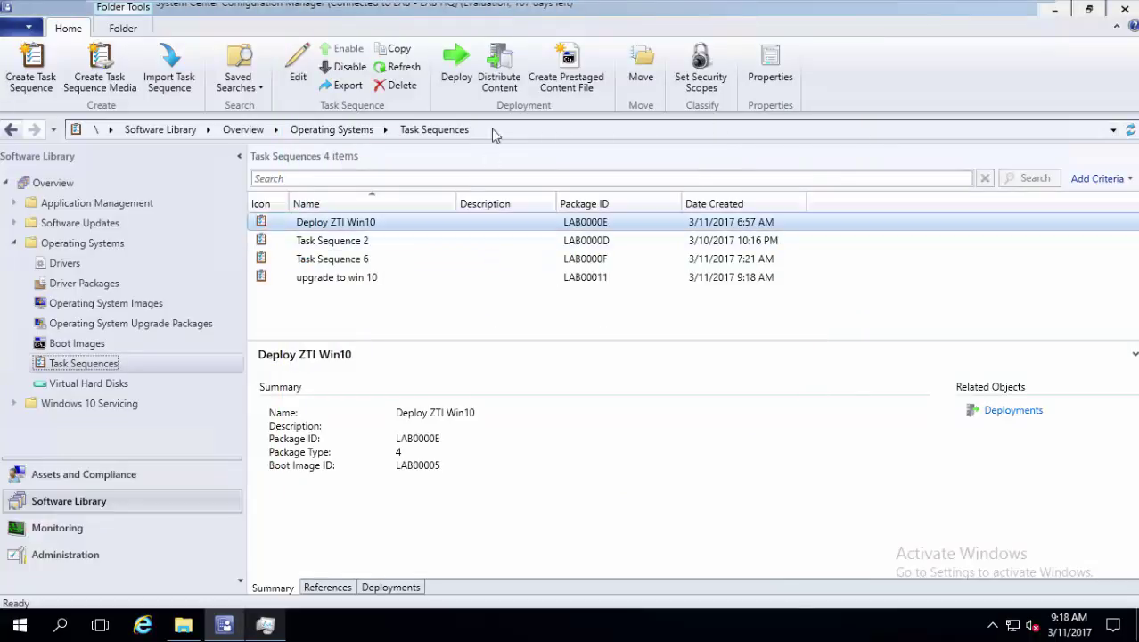
# Send the 'upgrade to win 10' content and its Win10Upgrade dependency to SCCM01.LAB.COM
pyautogui.click(373, 278)
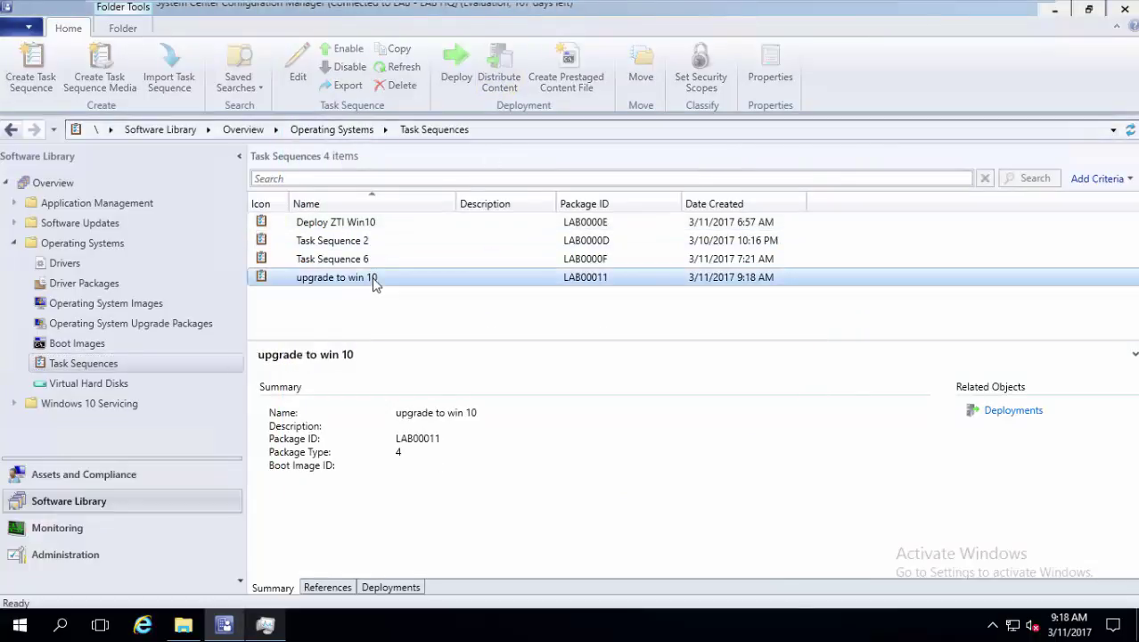
pyautogui.click(499, 71)
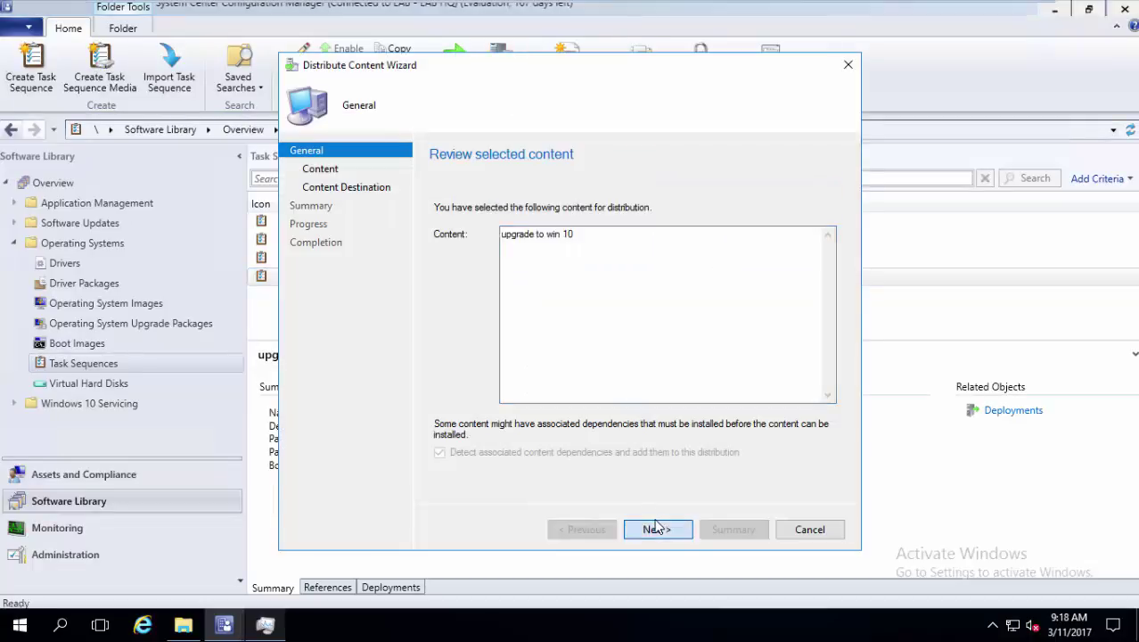
pyautogui.click(656, 528)
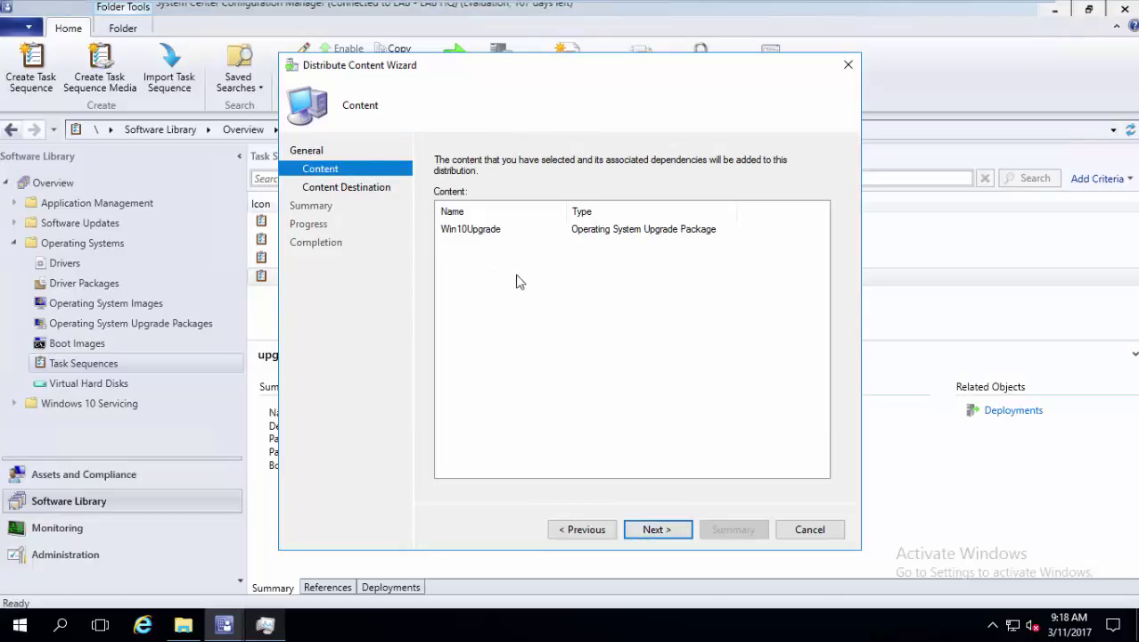
pyautogui.click(664, 530)
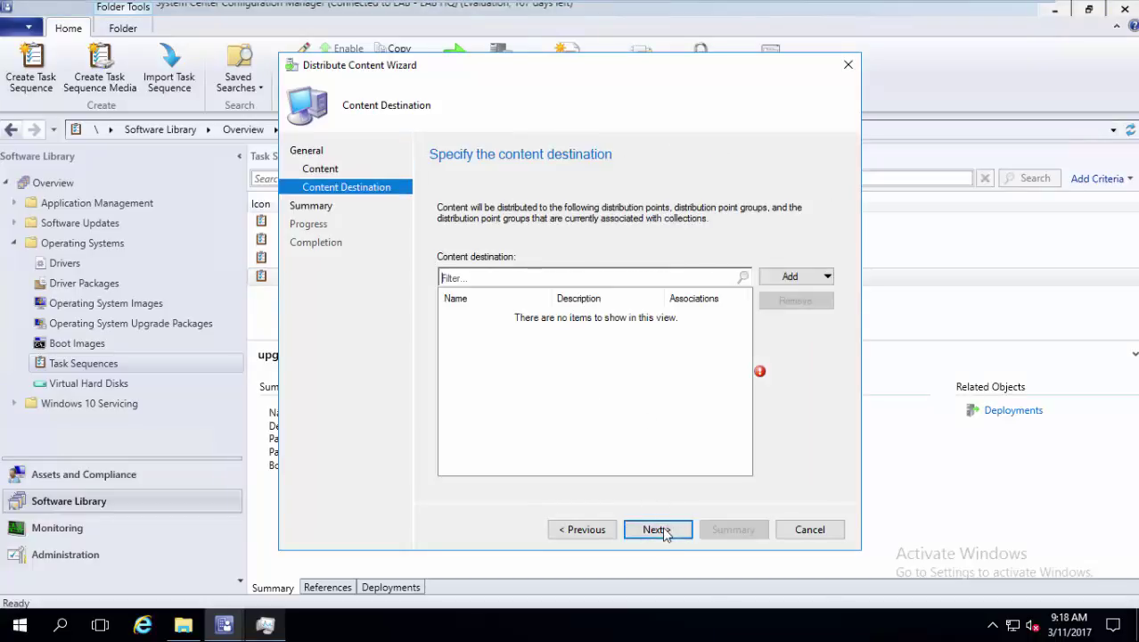
pyautogui.click(826, 276)
pyautogui.click(814, 307)
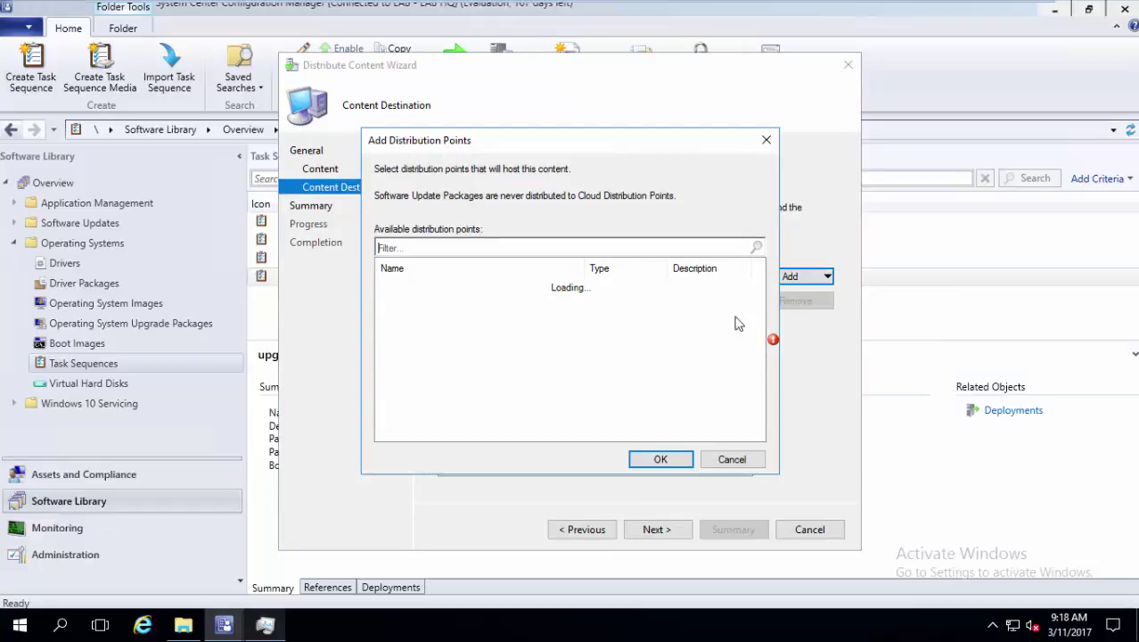
pyautogui.click(385, 286)
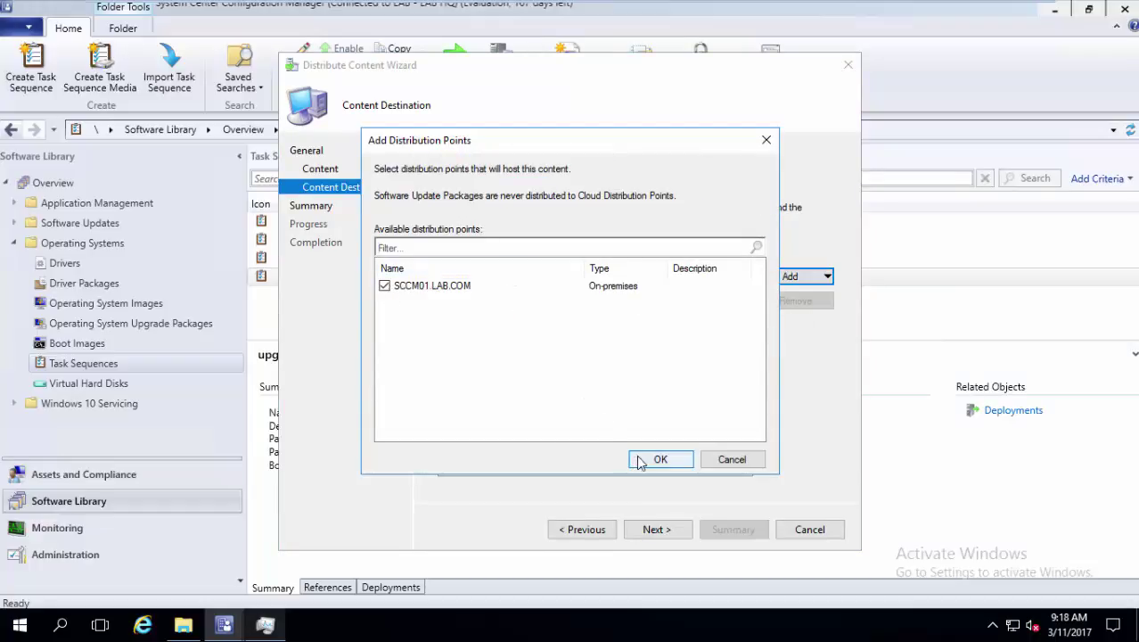
pyautogui.click(658, 458)
pyautogui.click(650, 532)
pyautogui.click(650, 531)
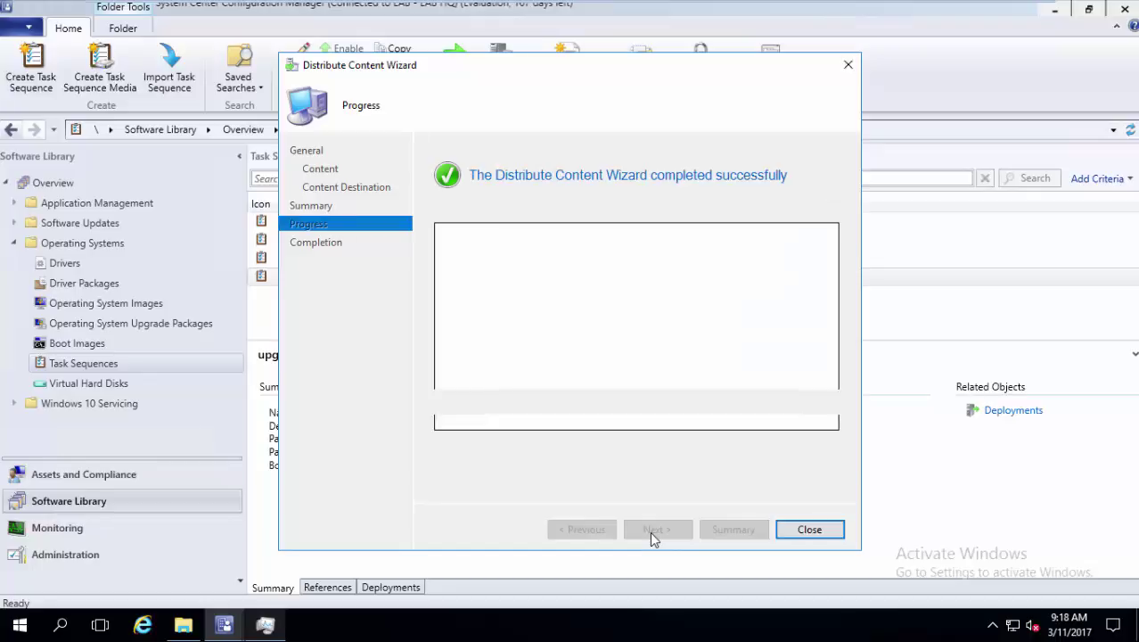
pyautogui.click(825, 531)
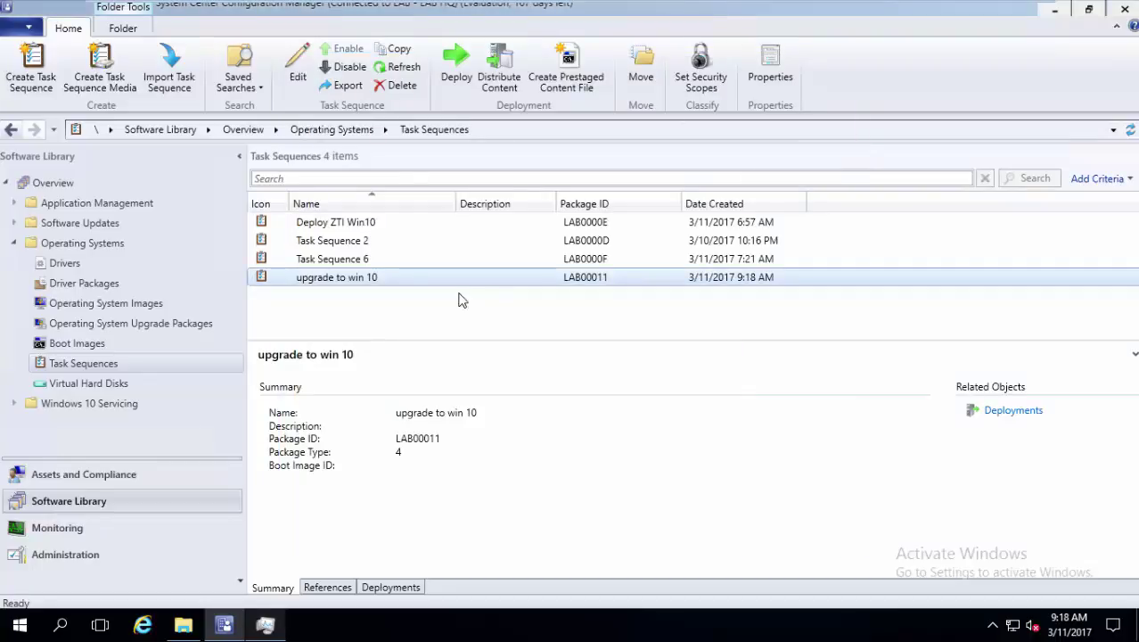
# Refresh Content Status until Win10Upgrade reaches 100% success, then list the distribution points
pyautogui.click(59, 527)
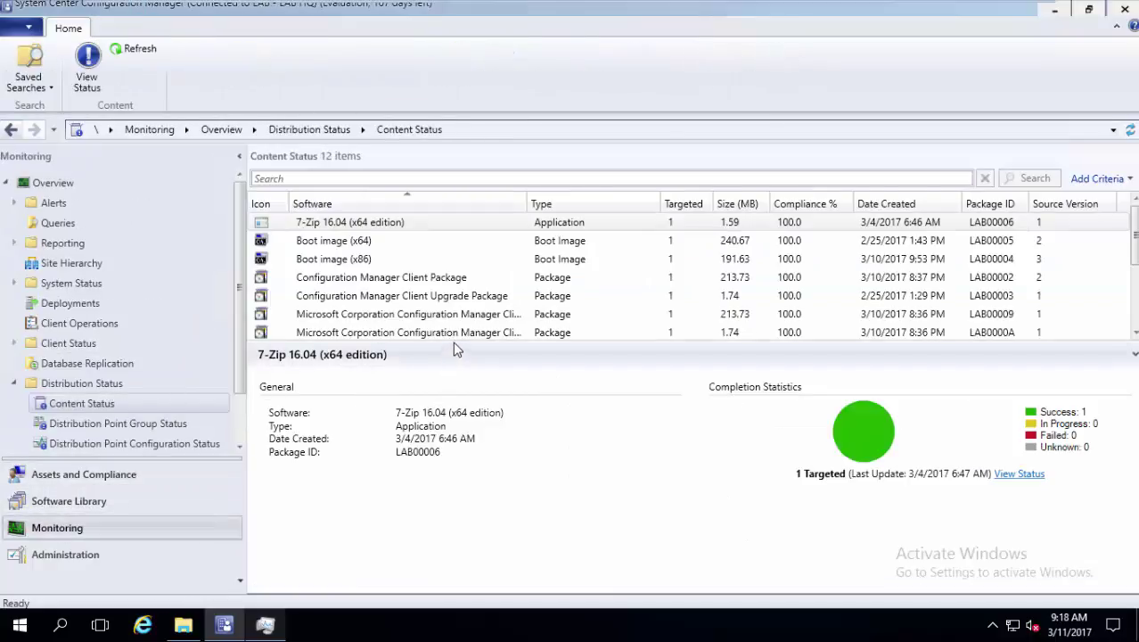
pyautogui.moveTo(453, 344); pyautogui.dragTo(437, 426)
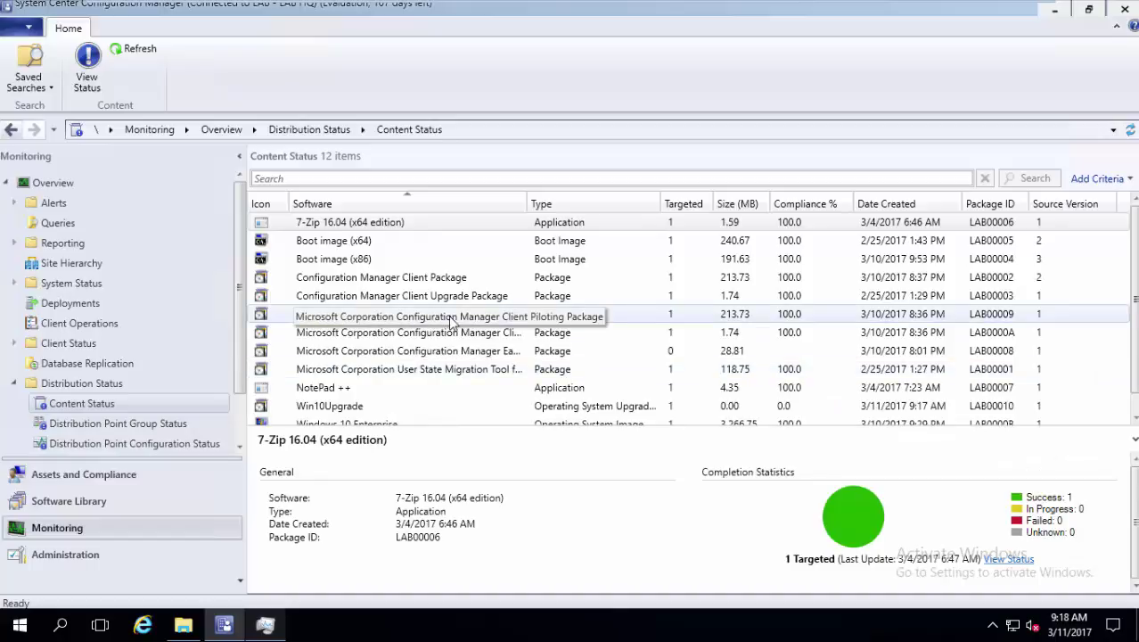
pyautogui.scroll(-1, 453, 325)
pyautogui.click(420, 392)
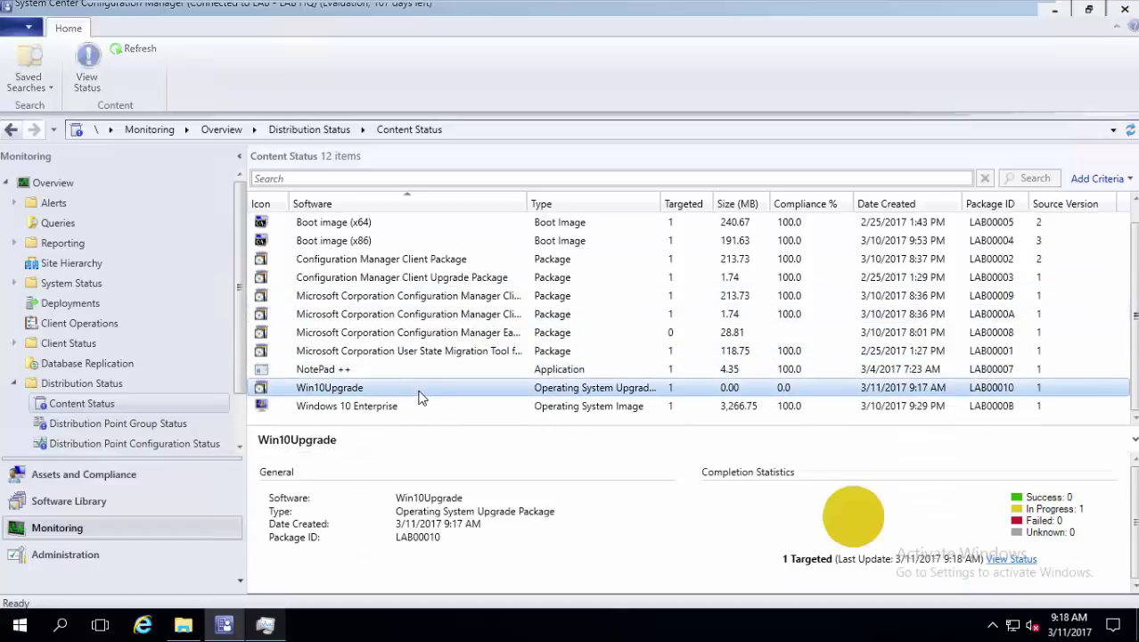
pyautogui.click(140, 50)
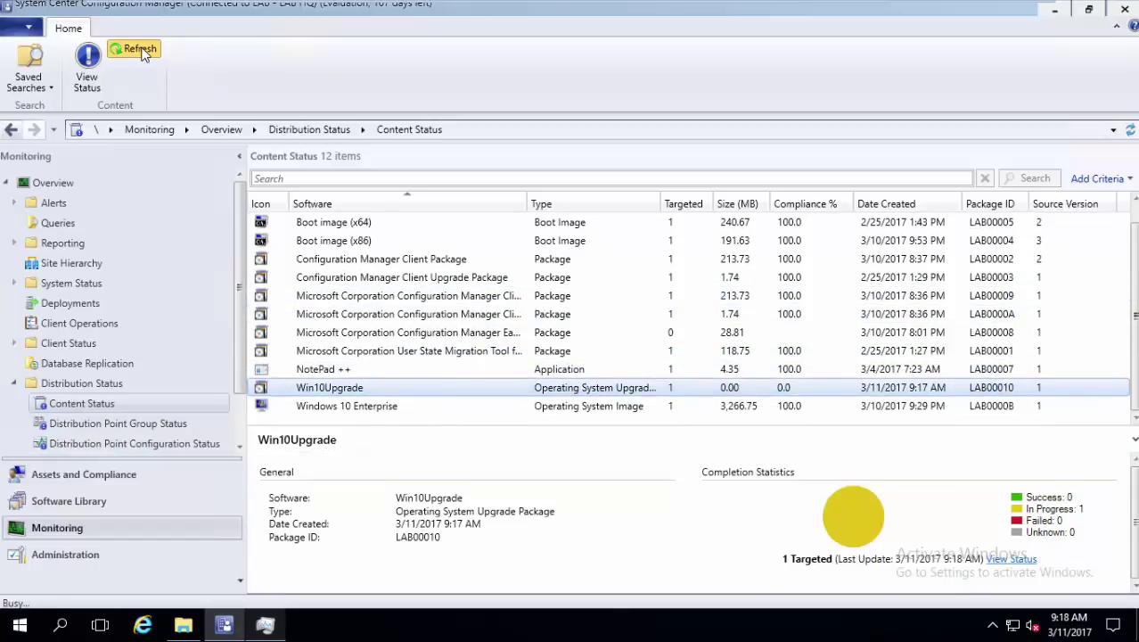
pyautogui.click(140, 50)
pyautogui.click(140, 50)
pyautogui.click(140, 50)
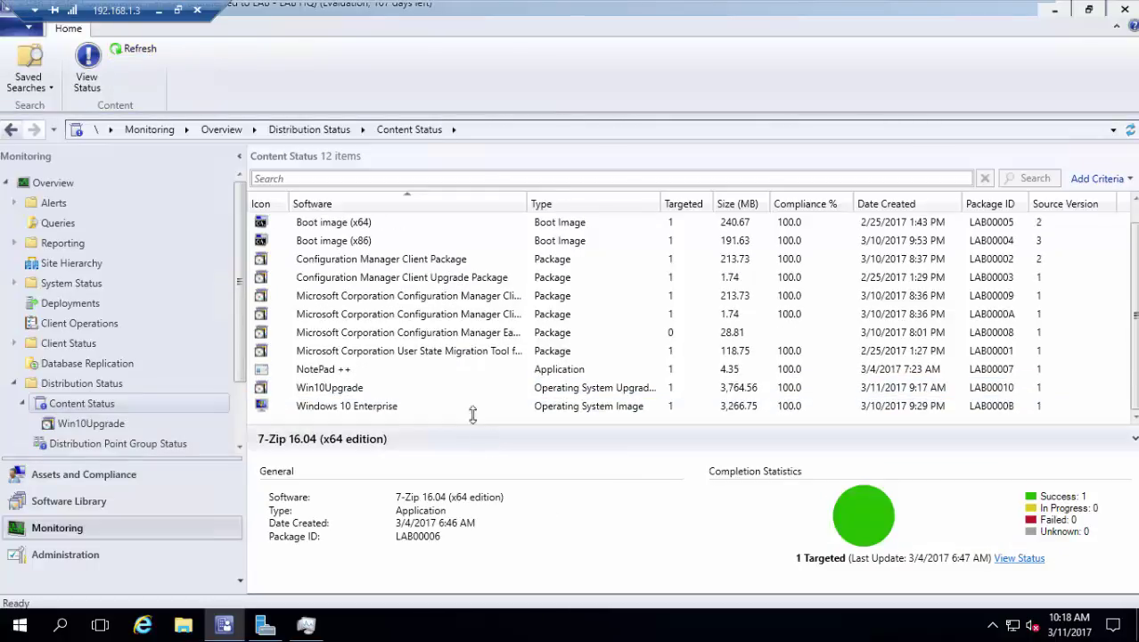
pyautogui.click(468, 394)
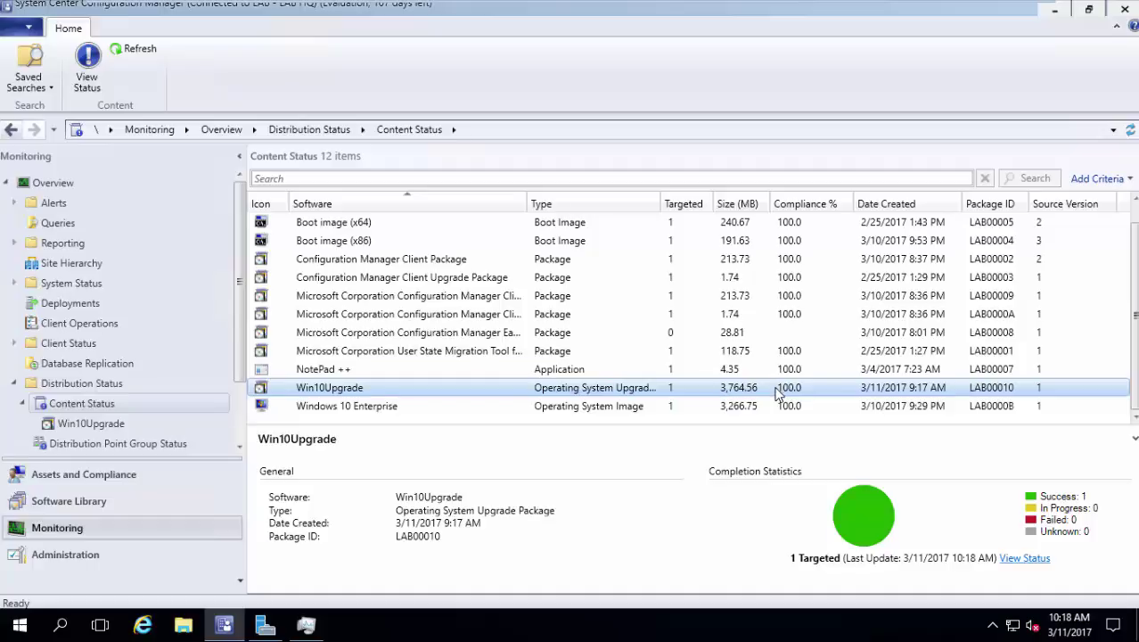
pyautogui.click(107, 556)
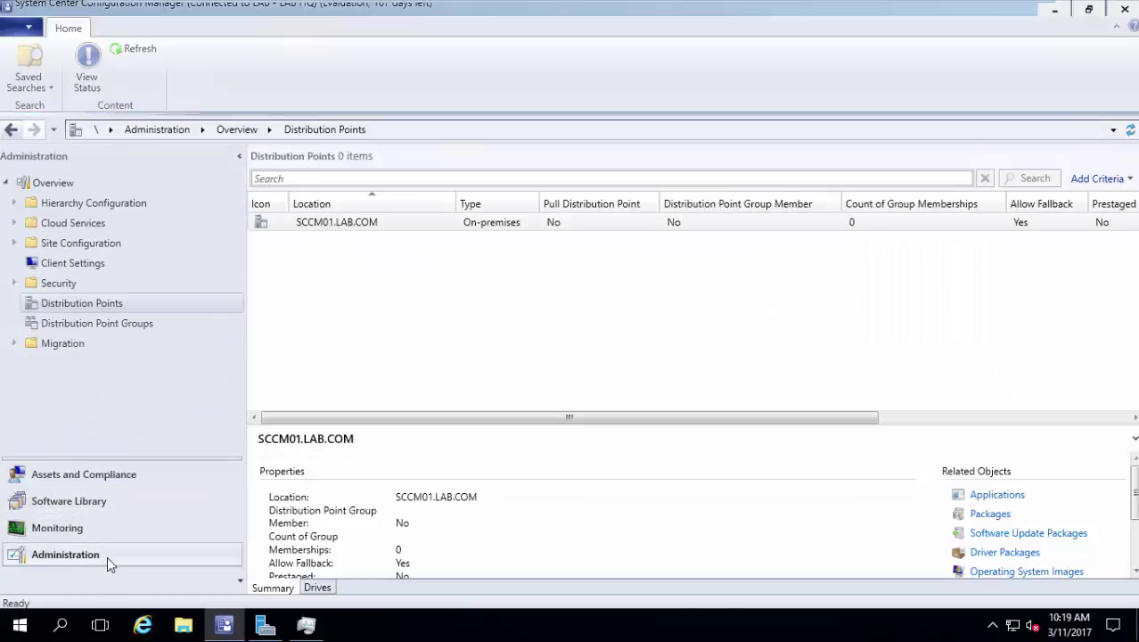
pyautogui.rightClick(462, 232)
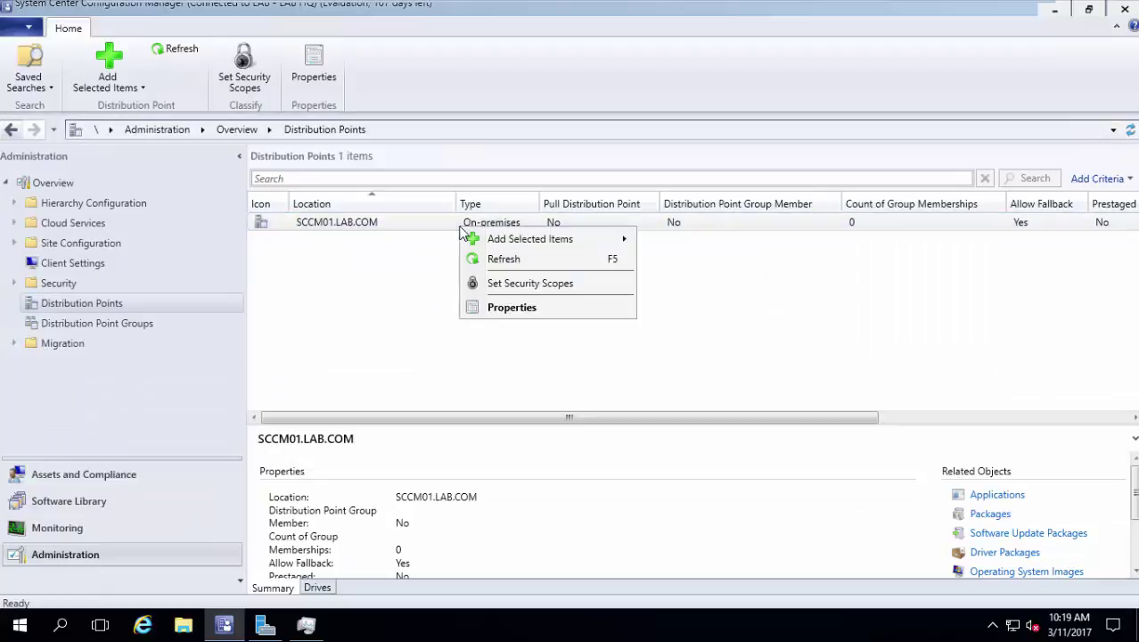
pyautogui.click(529, 314)
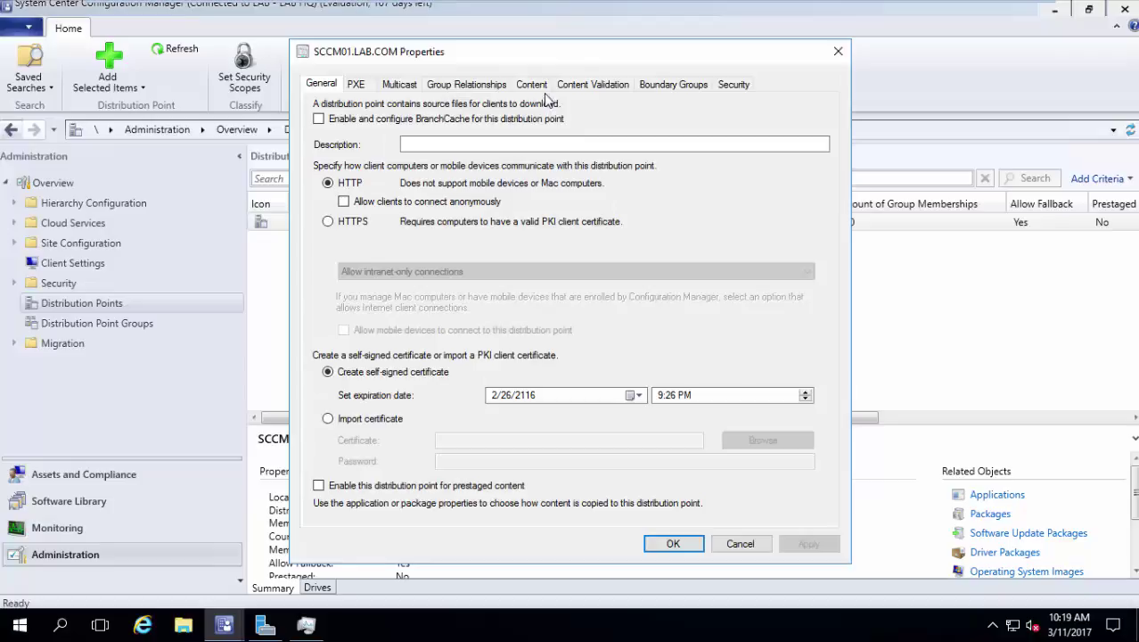
pyautogui.click(535, 84)
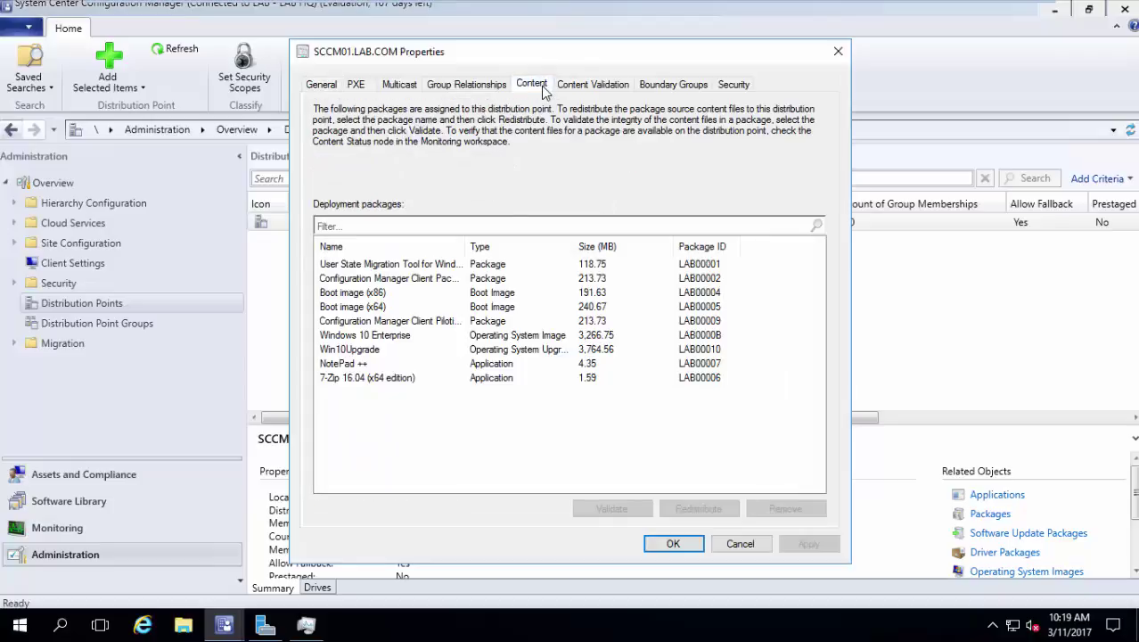
pyautogui.click(400, 350)
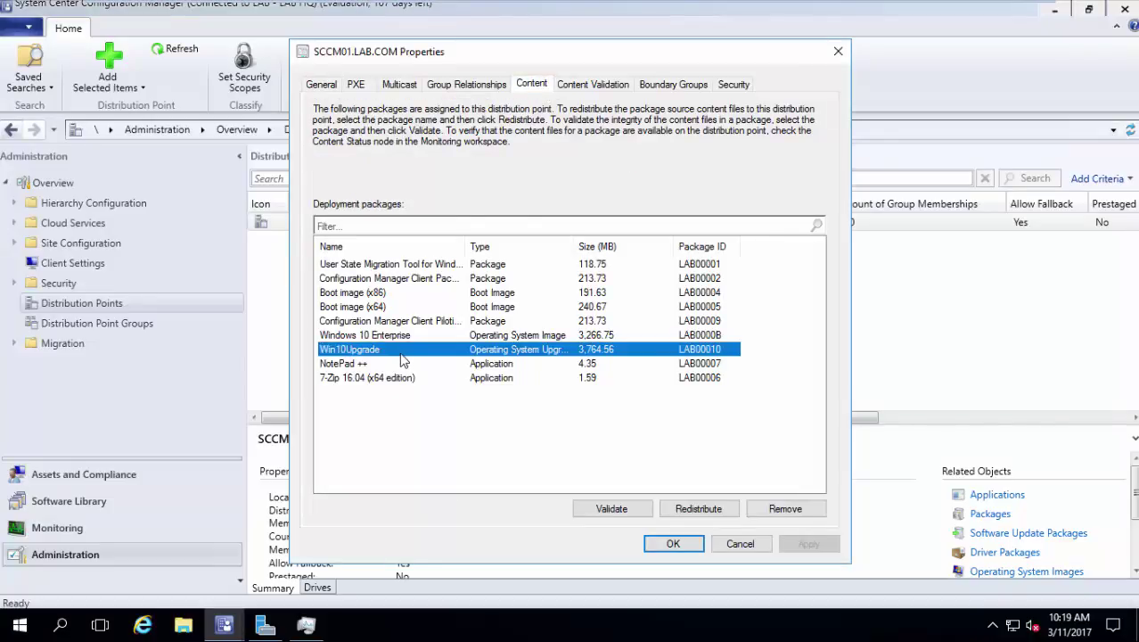
pyautogui.click(740, 543)
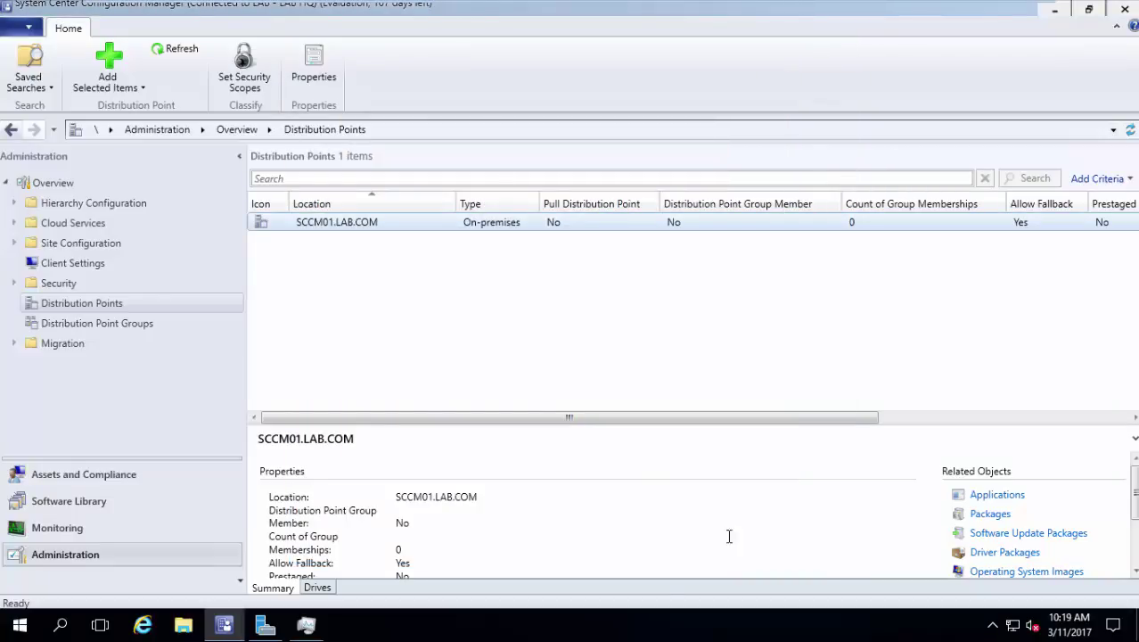
# Copy the 'upgrade to win 10' task sequence, creating 'upgrade to win 10-LAB00012'
pyautogui.click(153, 511)
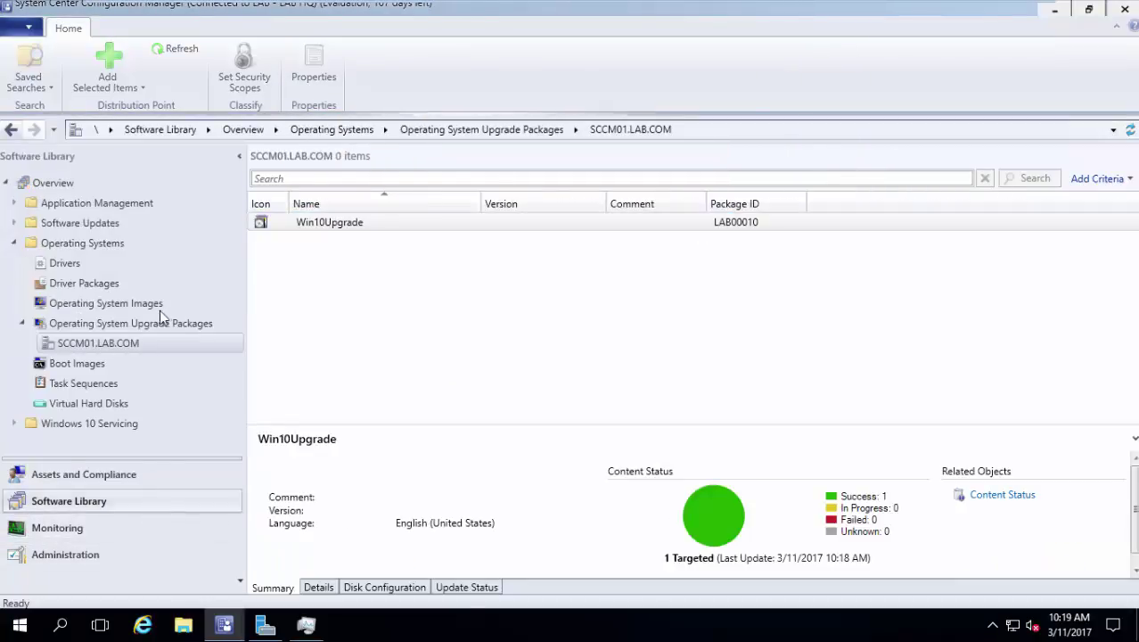
pyautogui.click(116, 385)
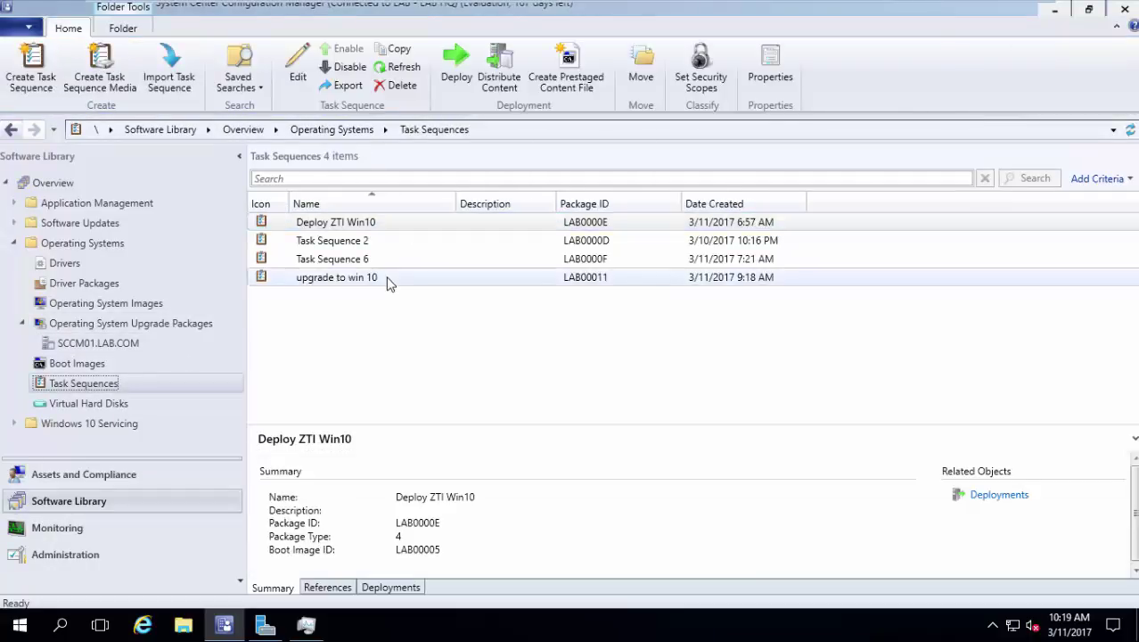
pyautogui.click(387, 279)
pyautogui.rightClick(386, 282)
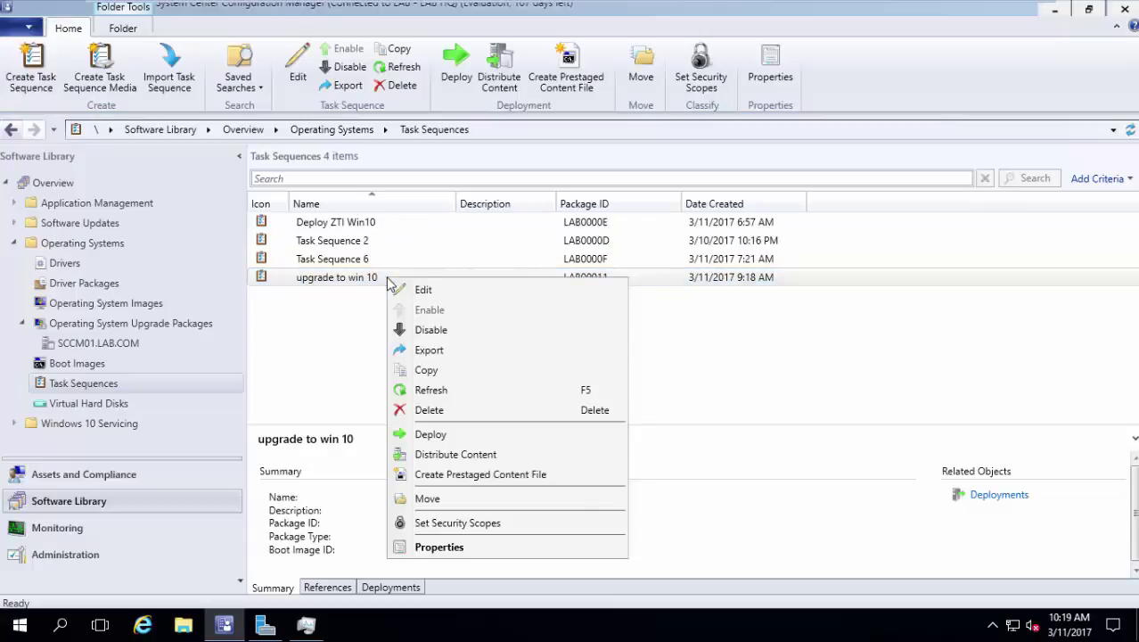
pyautogui.click(457, 368)
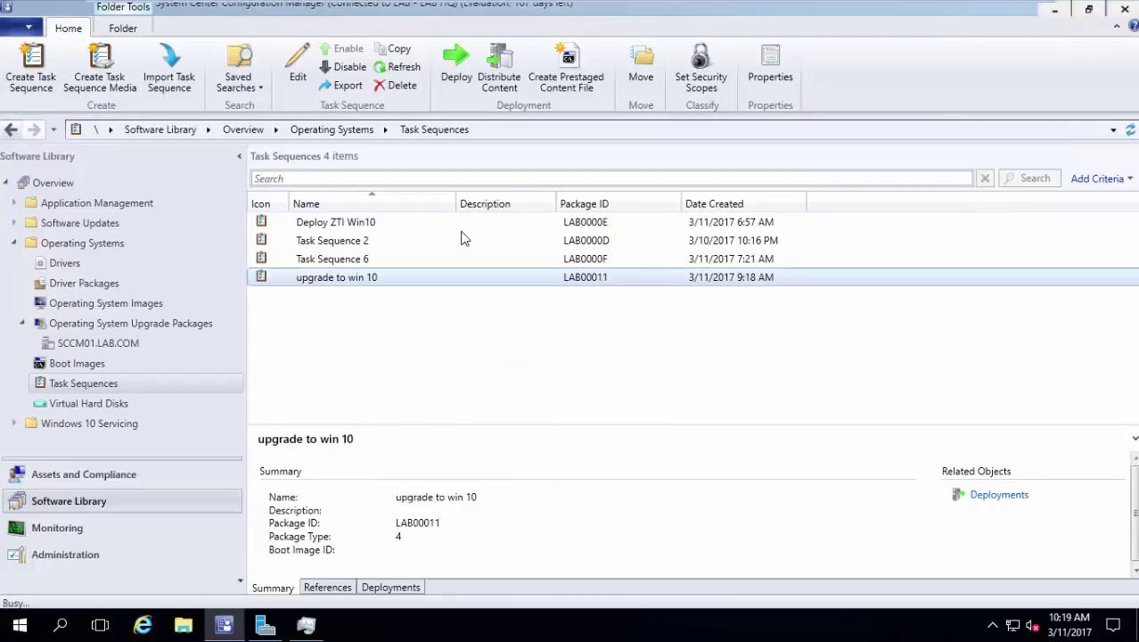
pyautogui.click(678, 363)
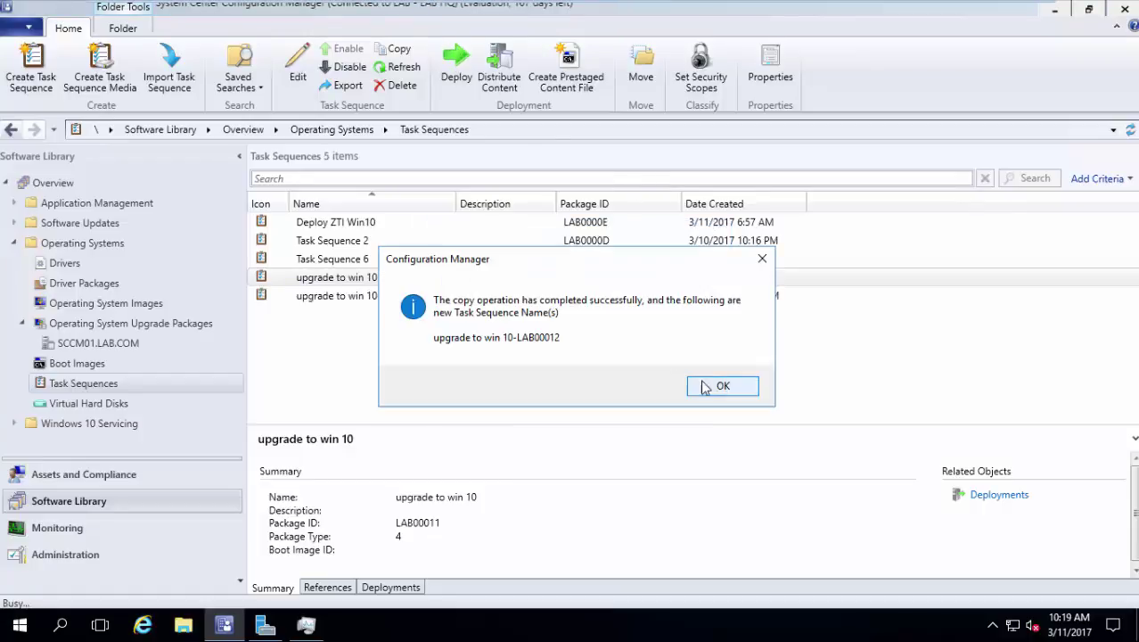
pyautogui.click(694, 385)
pyautogui.click(458, 64)
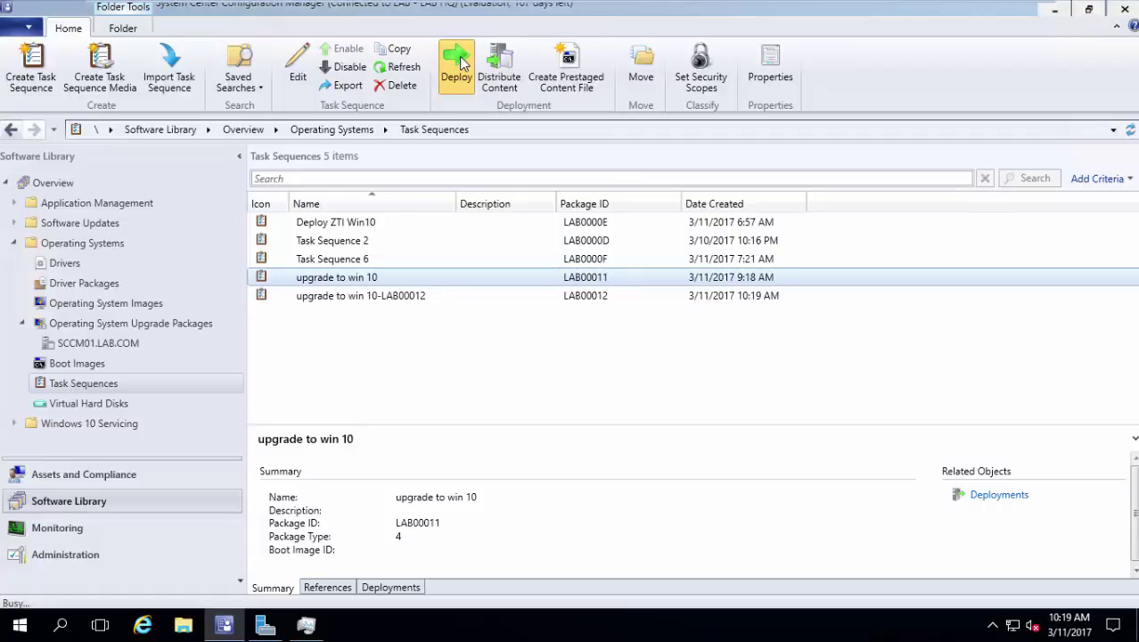
# Target the Bios collection for the deployment, accepting the high-risk warning
pyautogui.moveTo(447, 9)
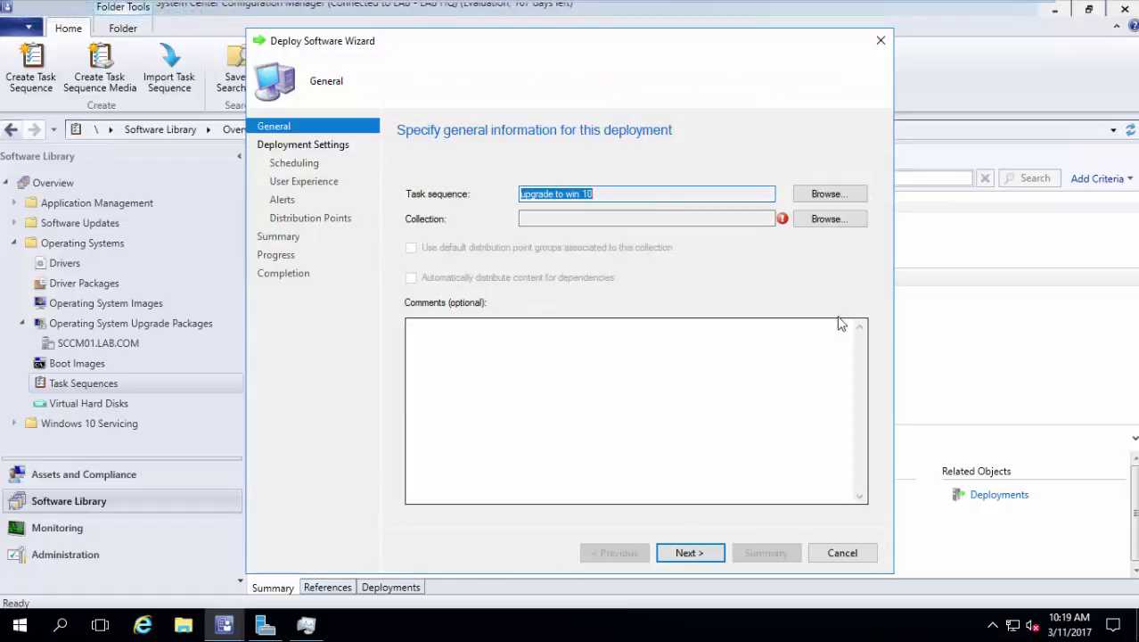
pyautogui.click(828, 219)
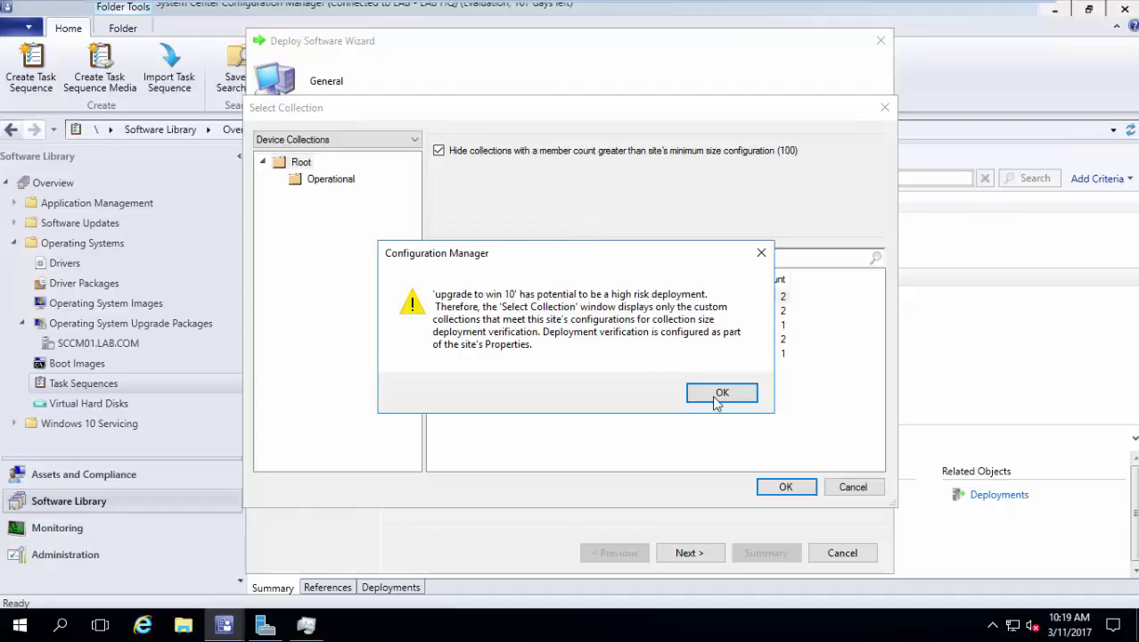
pyautogui.click(720, 394)
pyautogui.click(549, 312)
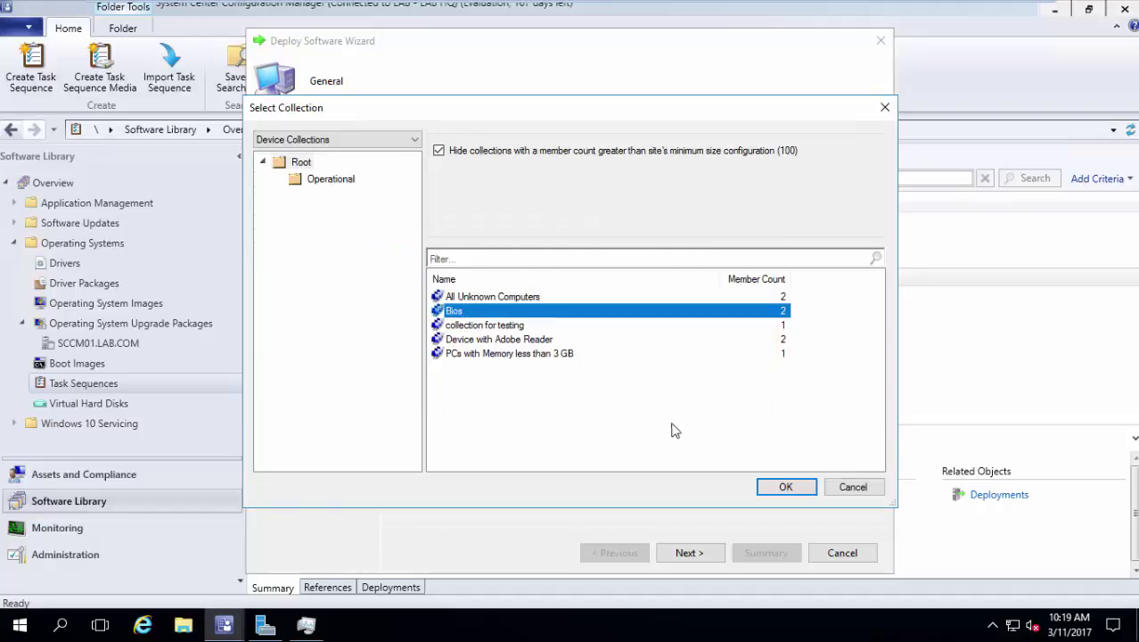
pyautogui.click(785, 486)
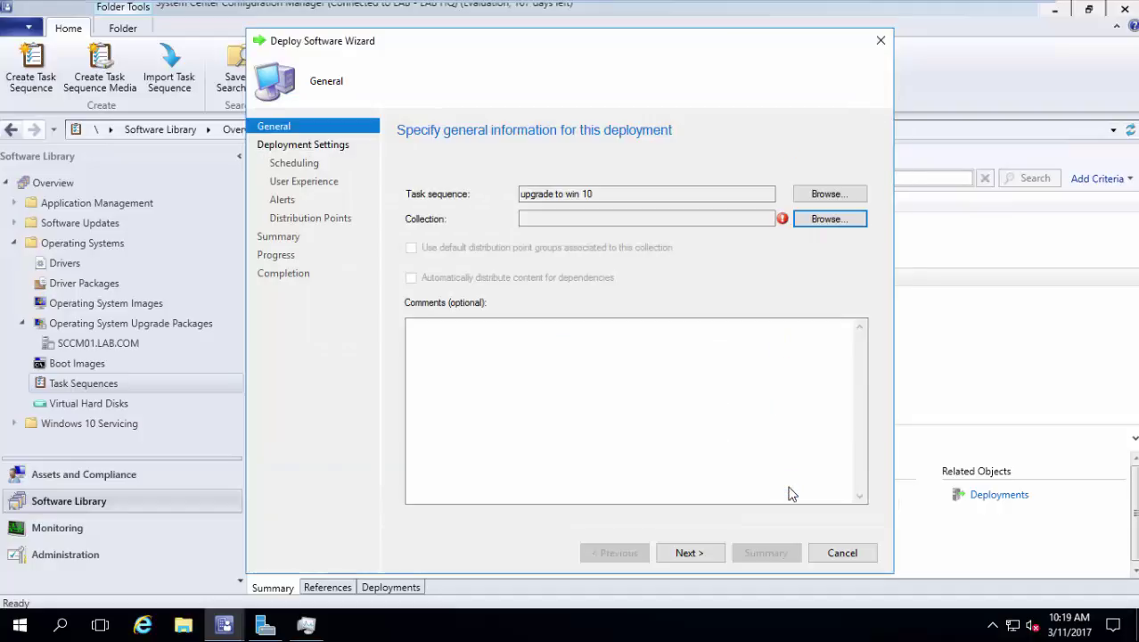
# Keep the default deployment settings and complete the Available deployment
pyautogui.click(696, 555)
pyautogui.click(696, 554)
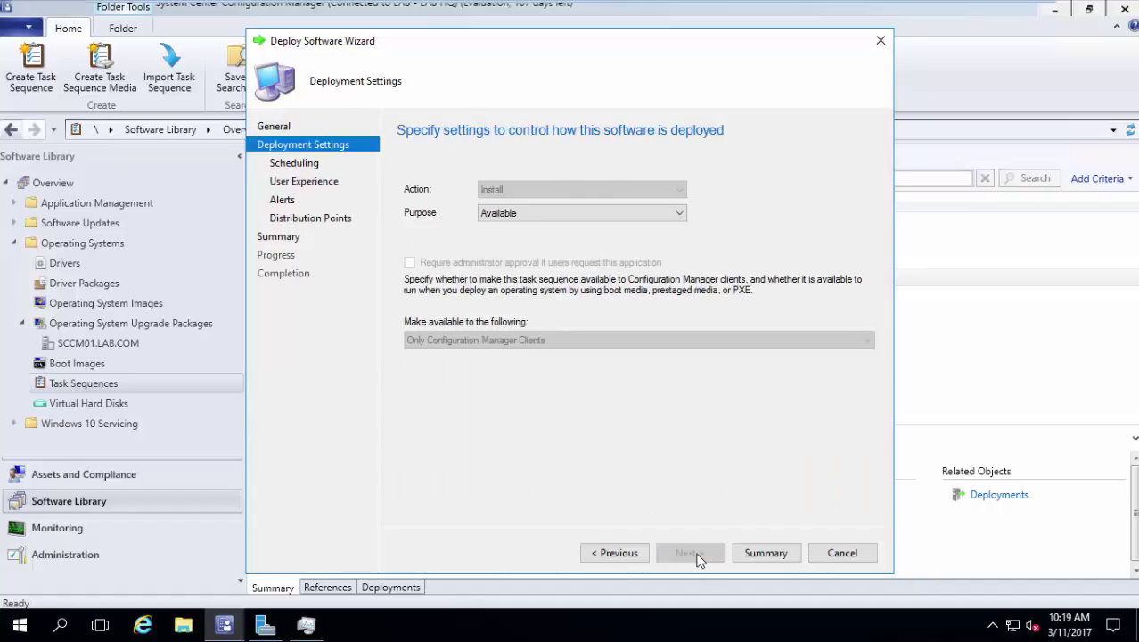
pyautogui.click(696, 554)
pyautogui.click(696, 554)
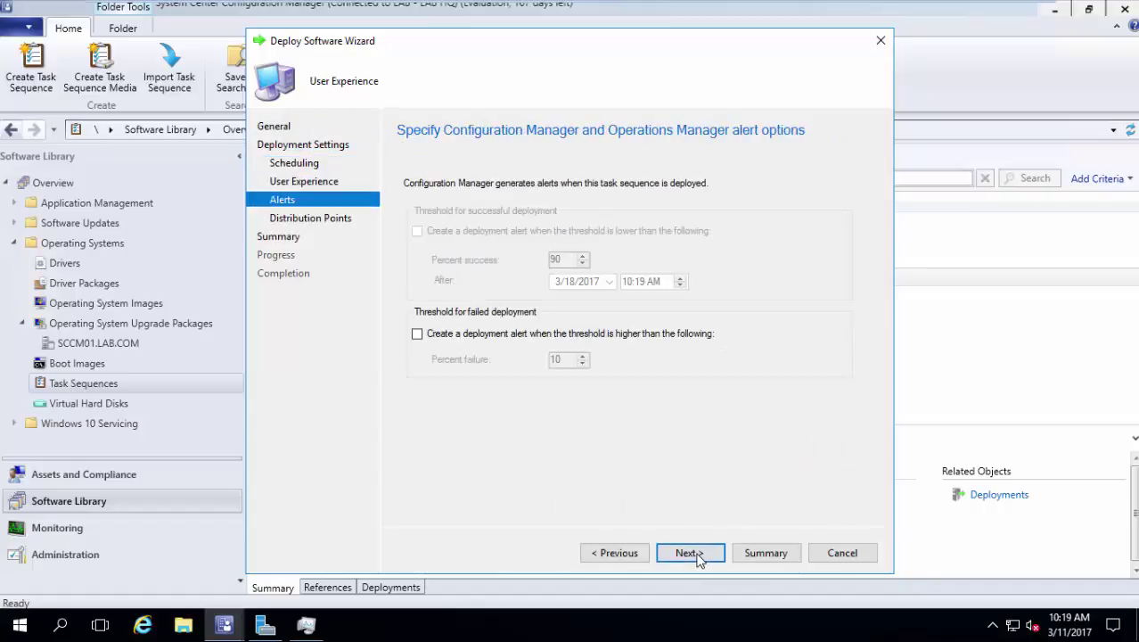
pyautogui.click(696, 554)
pyautogui.click(696, 554)
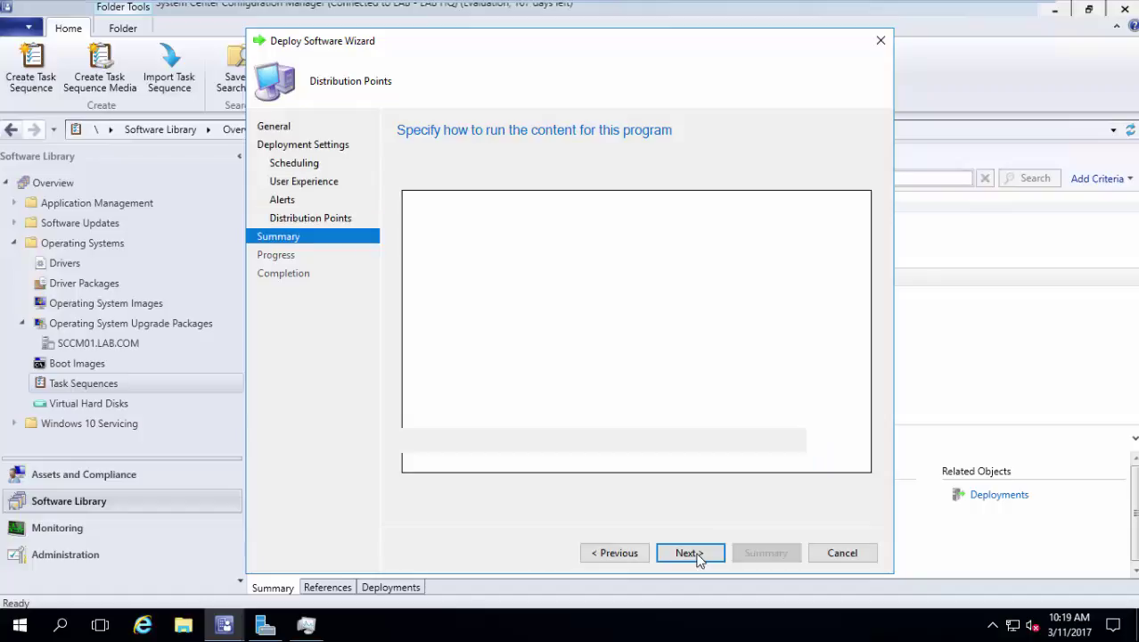
pyautogui.click(696, 555)
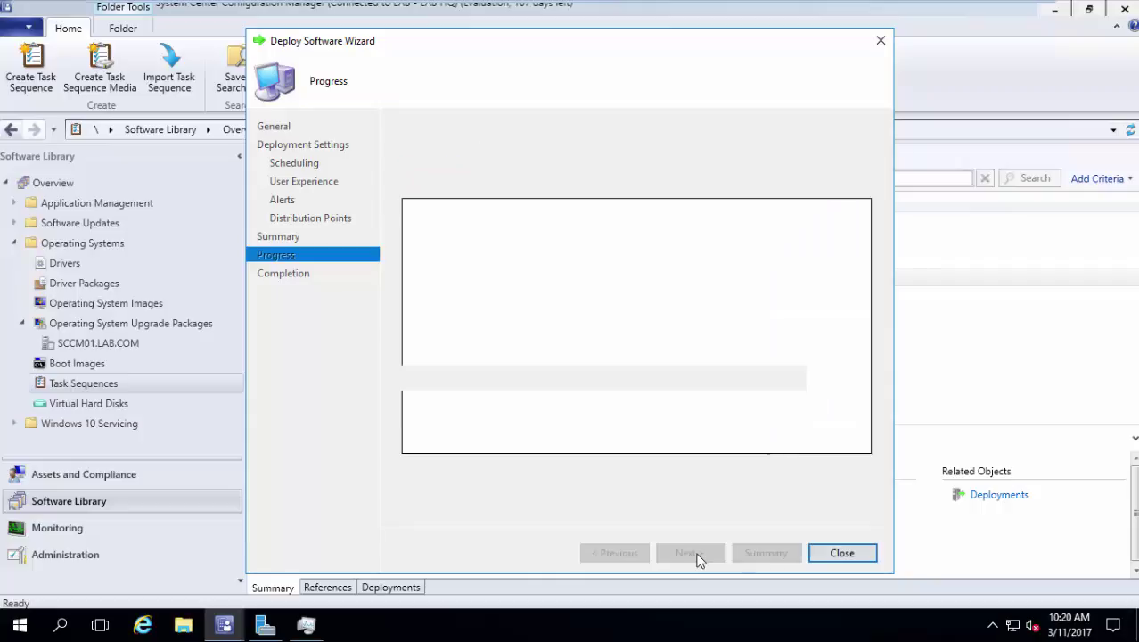
pyautogui.click(836, 552)
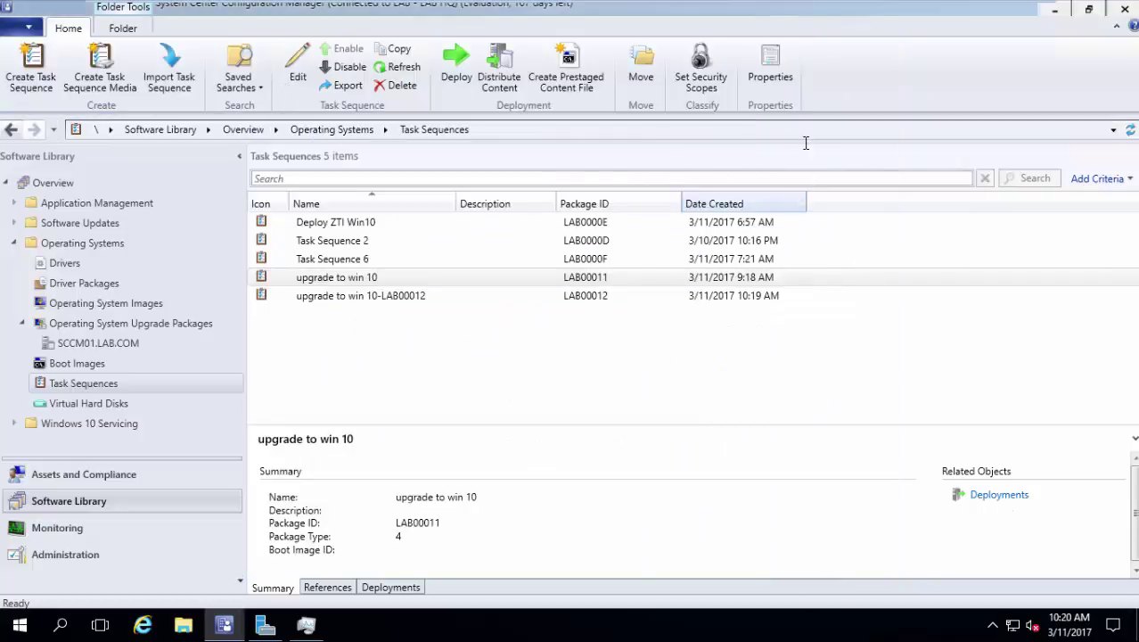
# Switch to the Windows 8 x64 VM and sign in with the administrator password
pyautogui.click(800, 15)
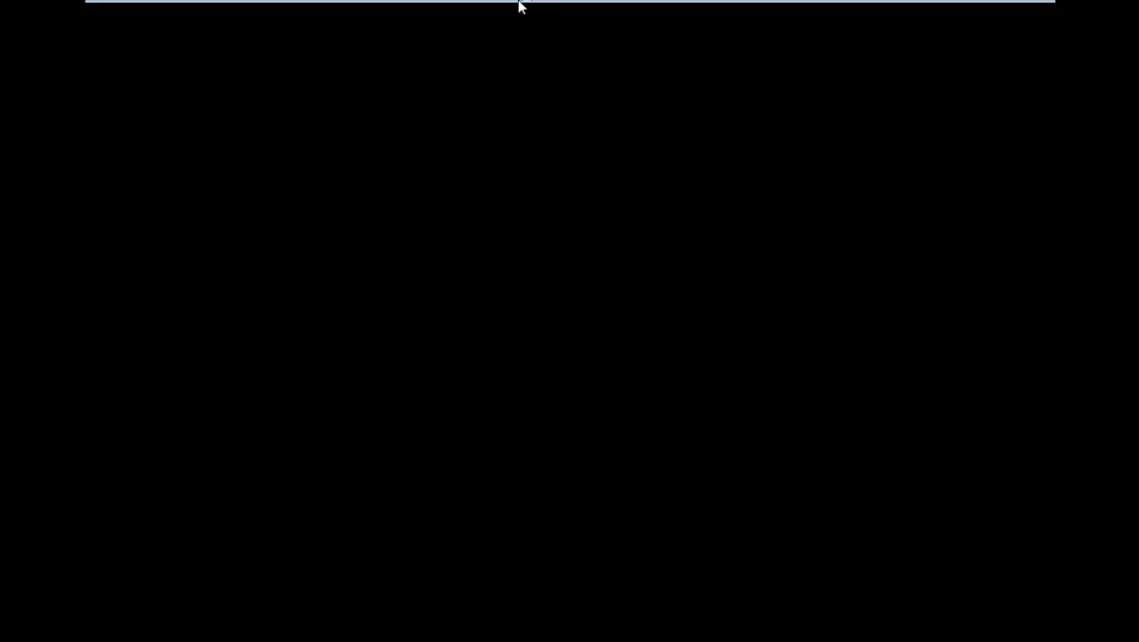
pyautogui.moveTo(518, 3)
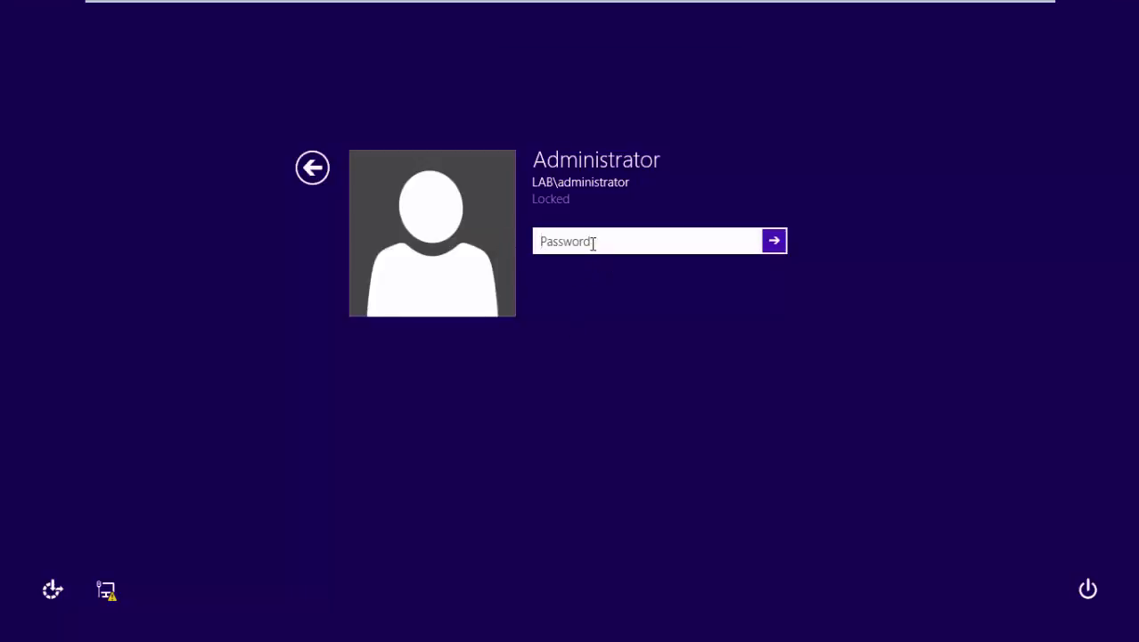
pyautogui.write('••••••••')
pyautogui.press('Return')
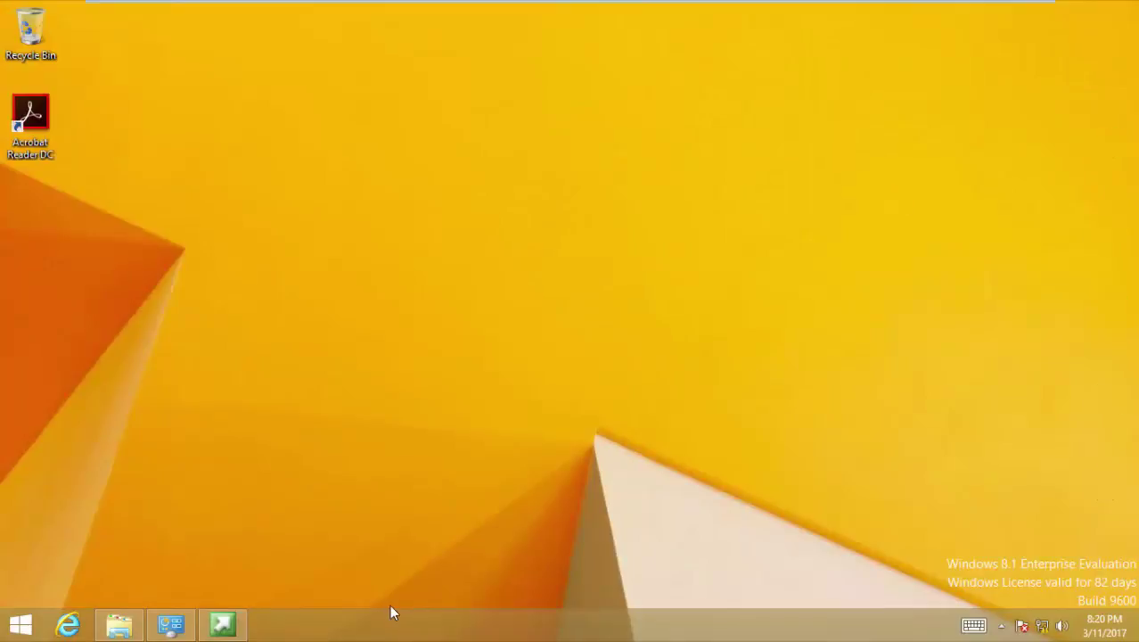
# Open the Configuration Manager client's Actions and run the Machine Policy Retrieval & Evaluation Cycle
pyautogui.click(170, 624)
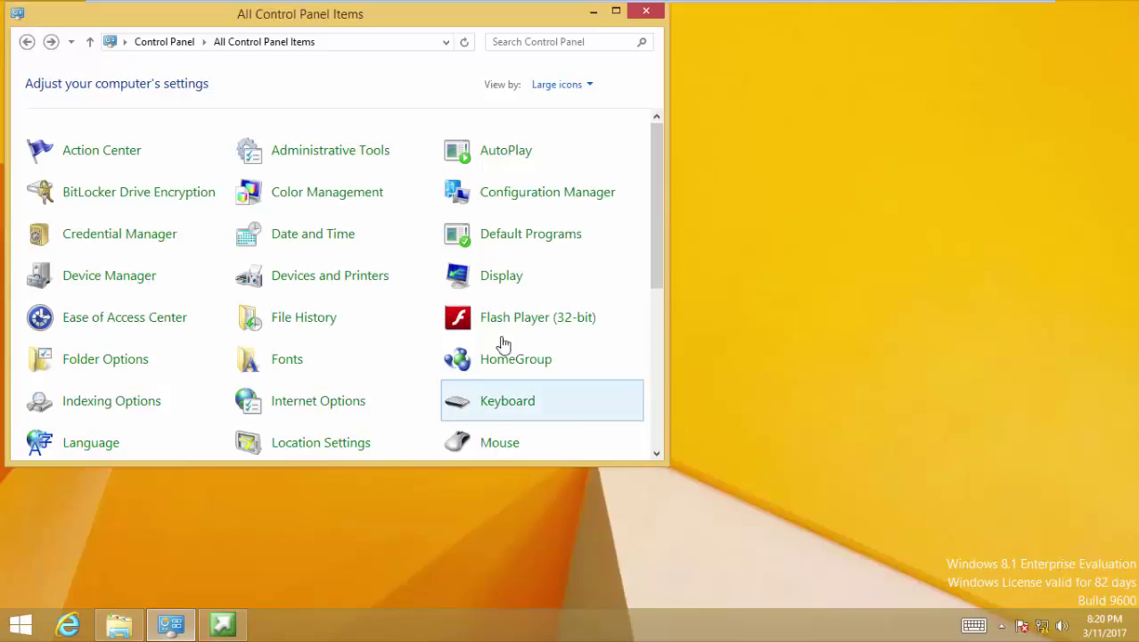
pyautogui.click(602, 201)
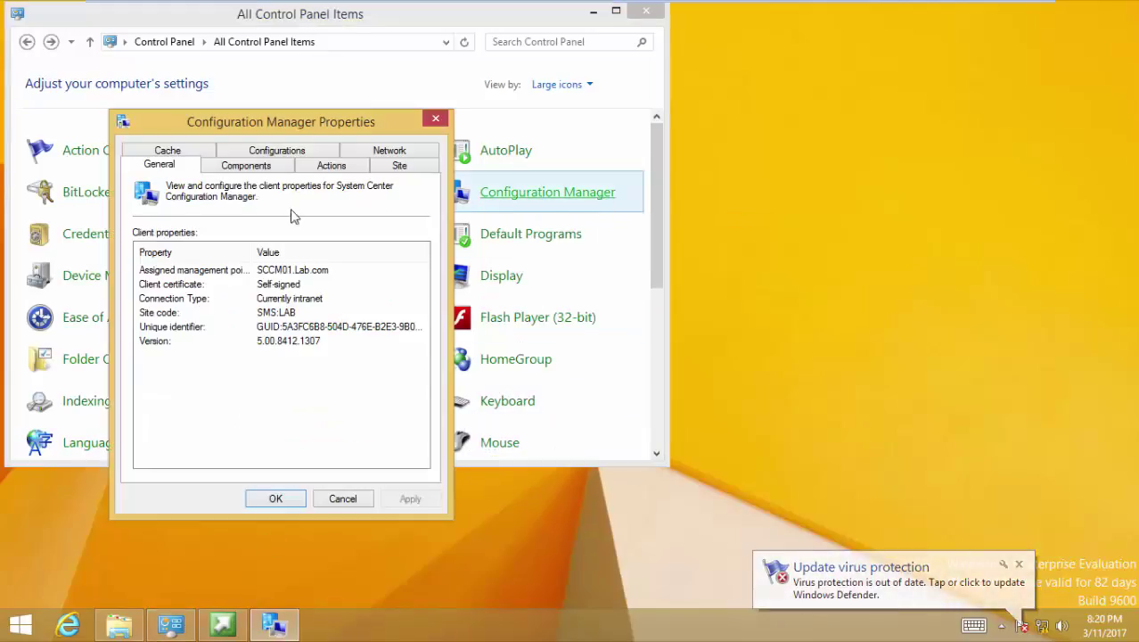
pyautogui.click(306, 169)
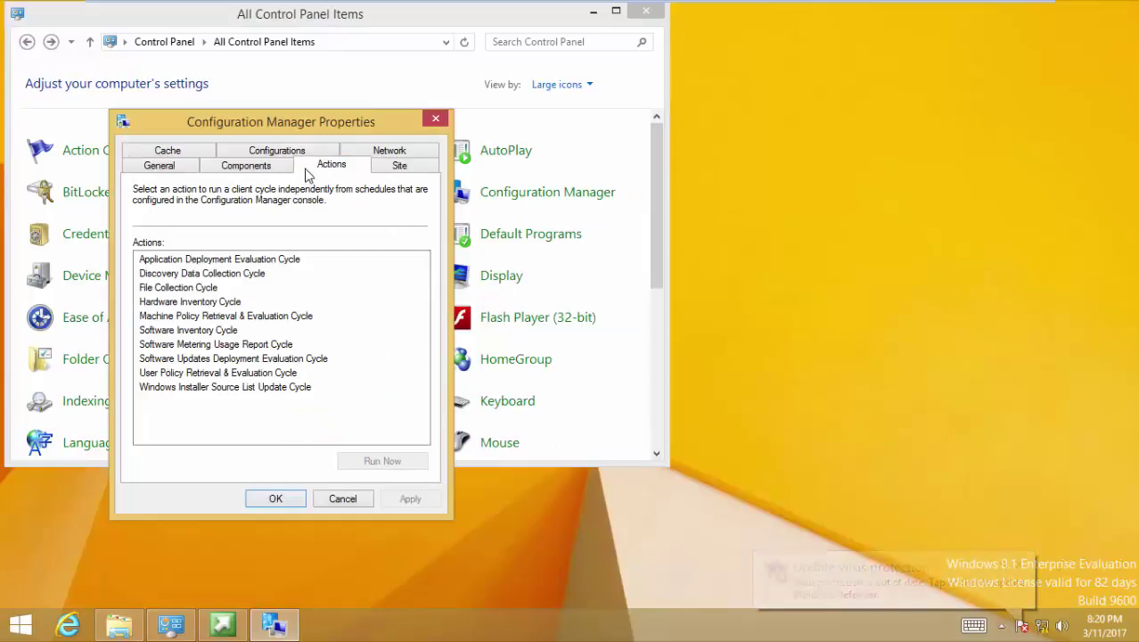
pyautogui.click(226, 317)
pyautogui.click(417, 461)
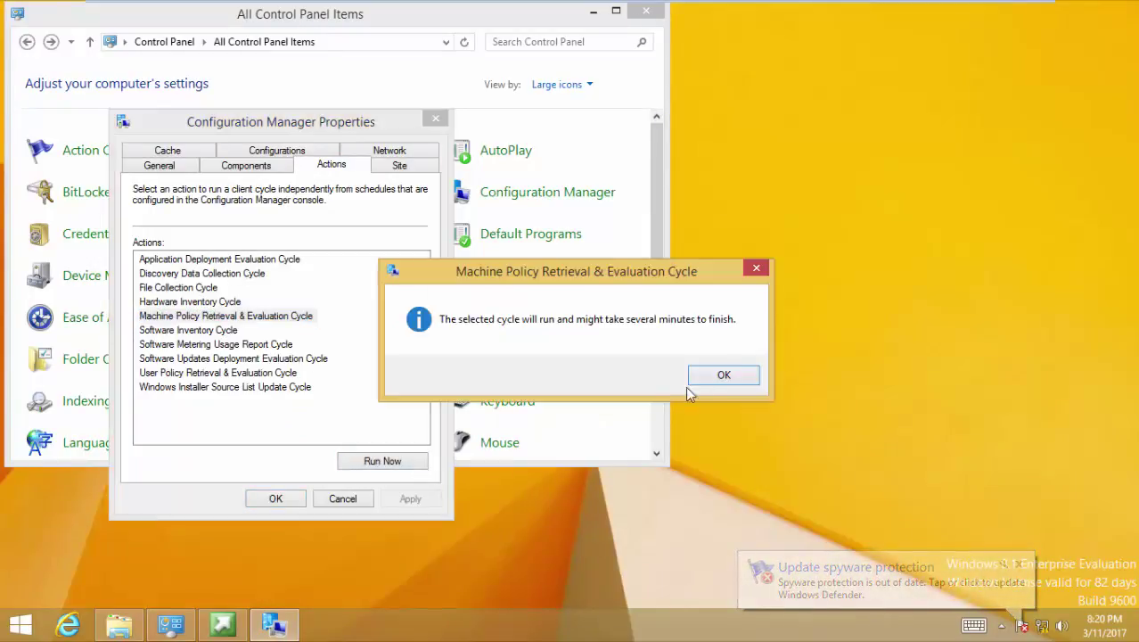
pyautogui.click(721, 375)
# Run the Application Deployment Evaluation and Windows Installer Source List Update cycles, then close the properties
pyautogui.click(287, 259)
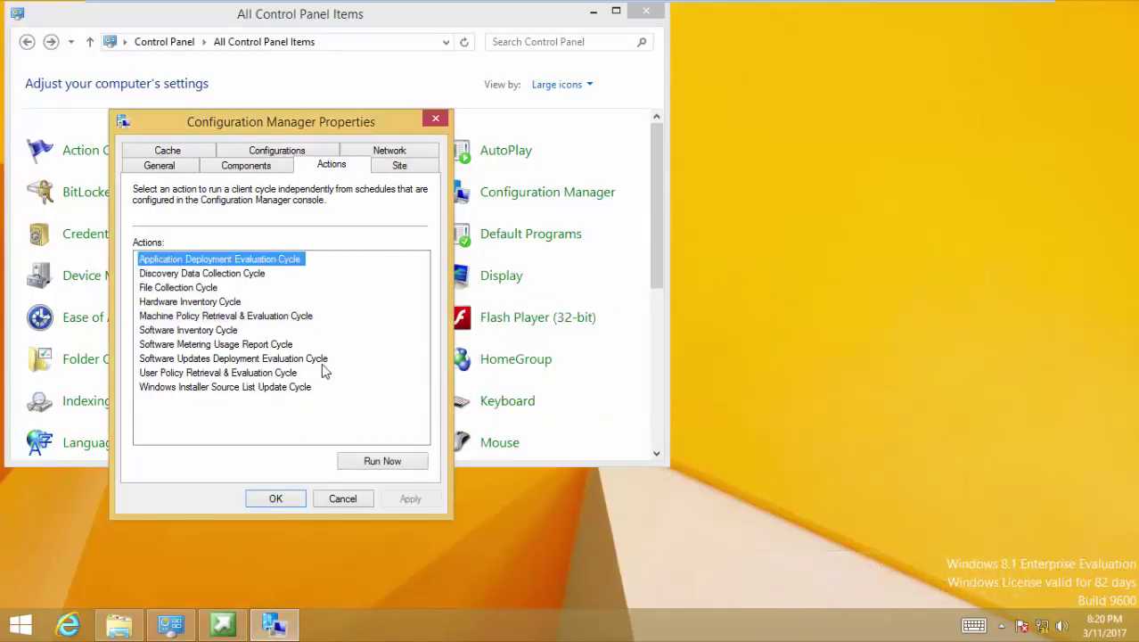
pyautogui.click(381, 462)
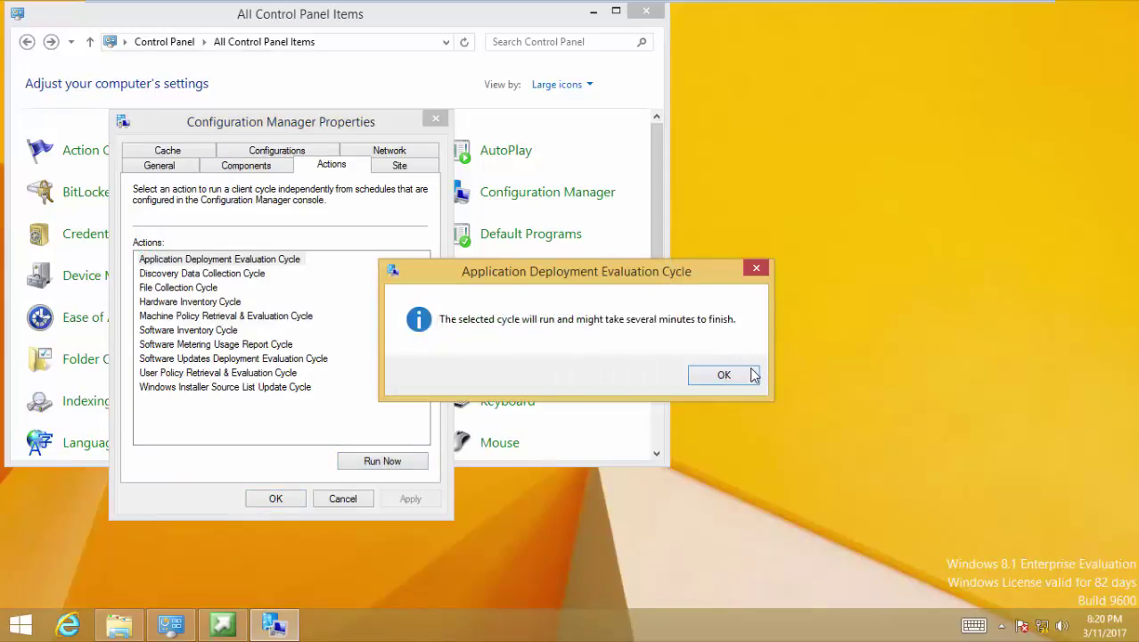
pyautogui.click(754, 375)
pyautogui.click(300, 387)
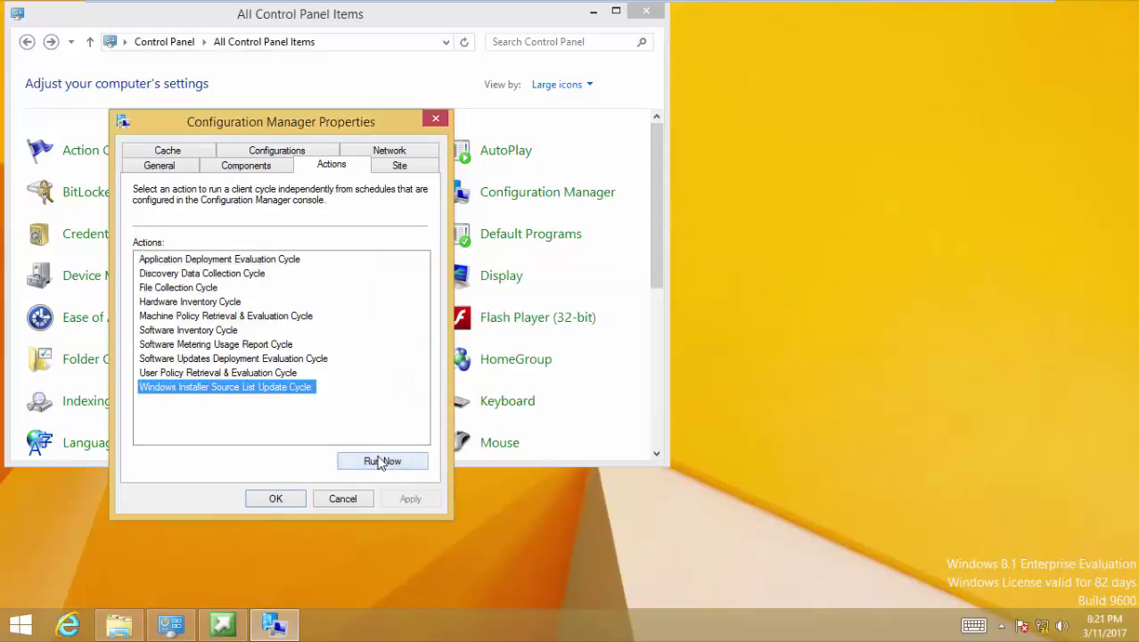
pyautogui.click(381, 462)
pyautogui.click(721, 376)
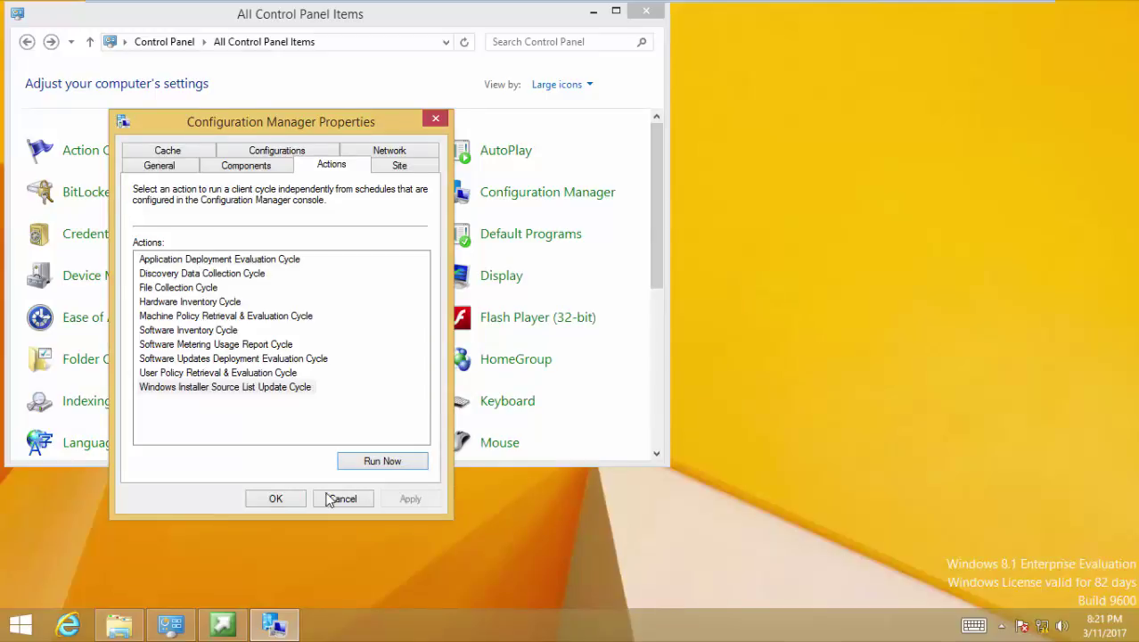
pyautogui.click(299, 499)
pyautogui.click(4, 635)
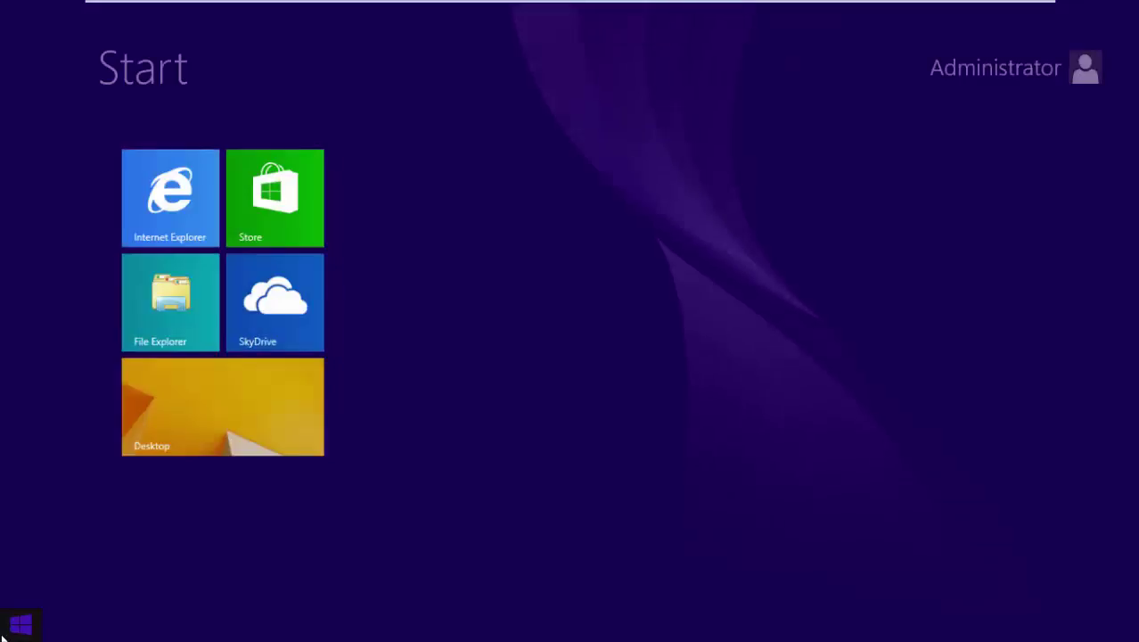
# Launch Software Center and install the 'upgrade to win 10' operating system, confirming the installation
pyautogui.click(113, 598)
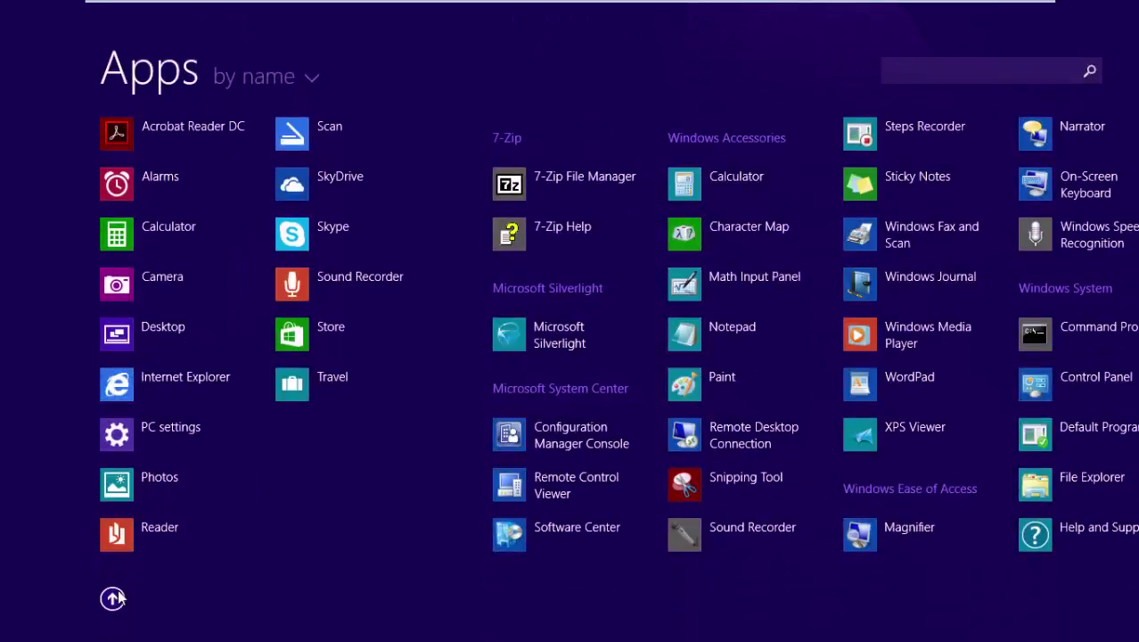
pyautogui.click(562, 527)
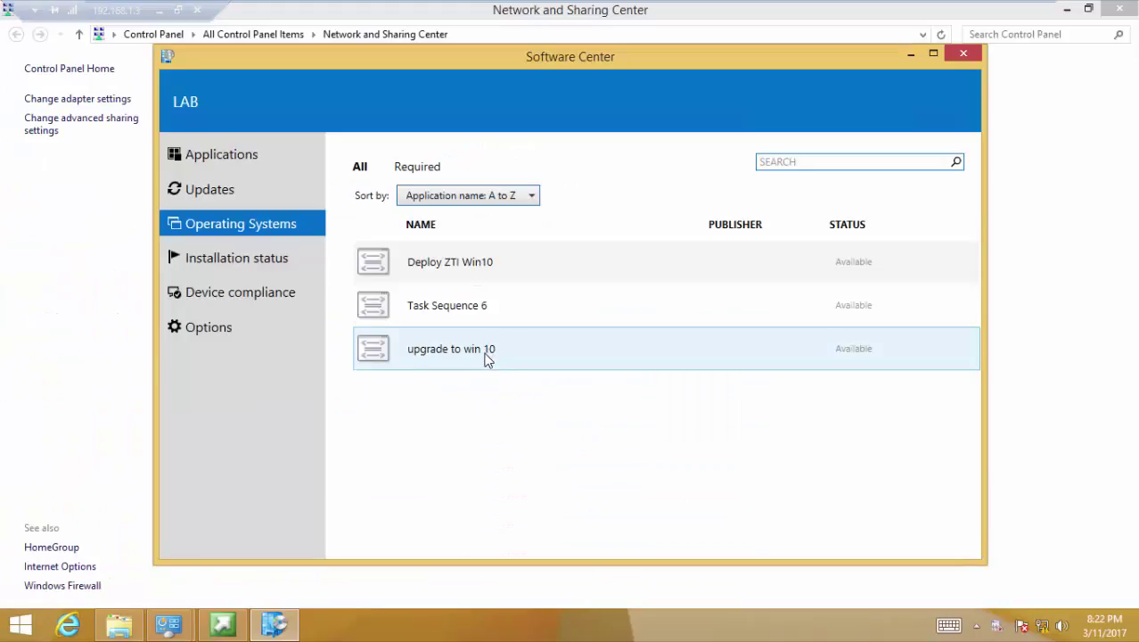
pyautogui.click(486, 358)
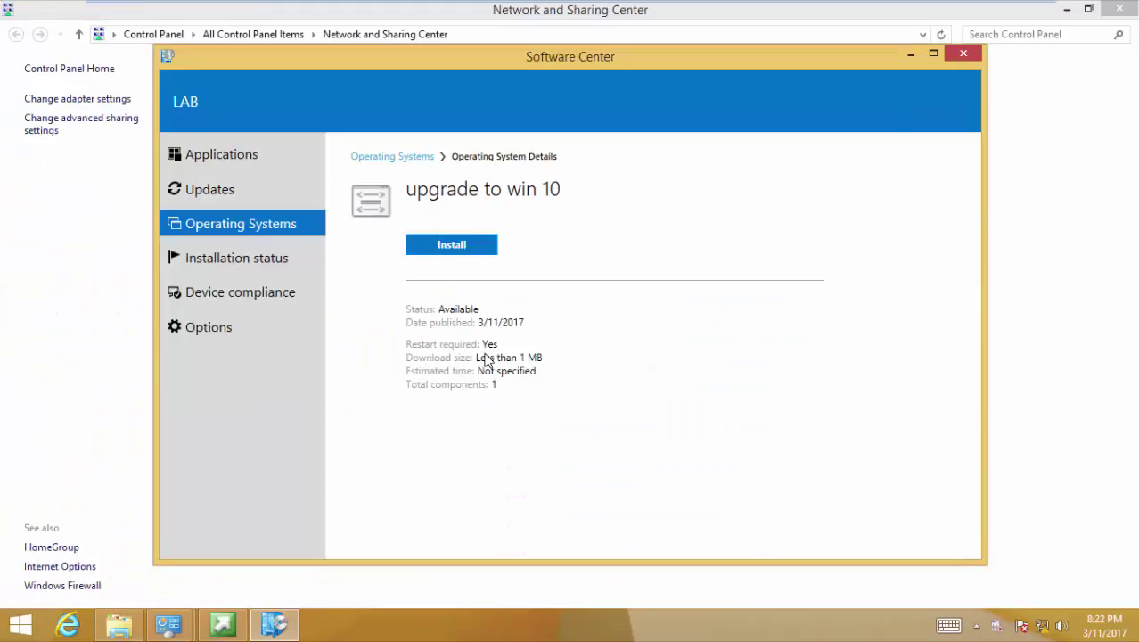
pyautogui.click(457, 245)
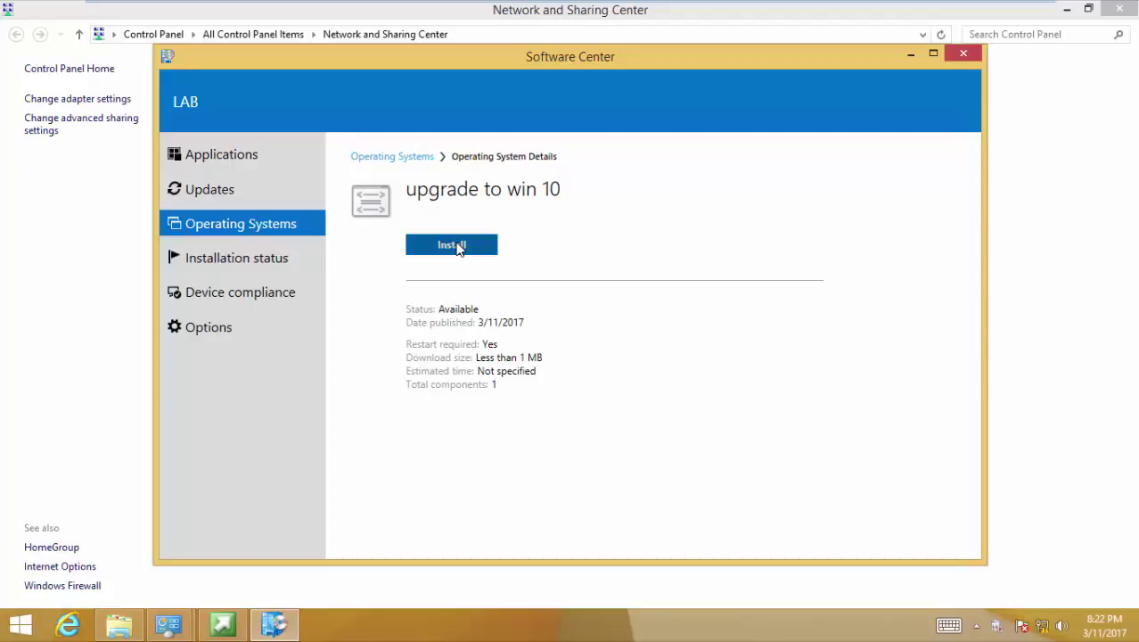
pyautogui.click(561, 432)
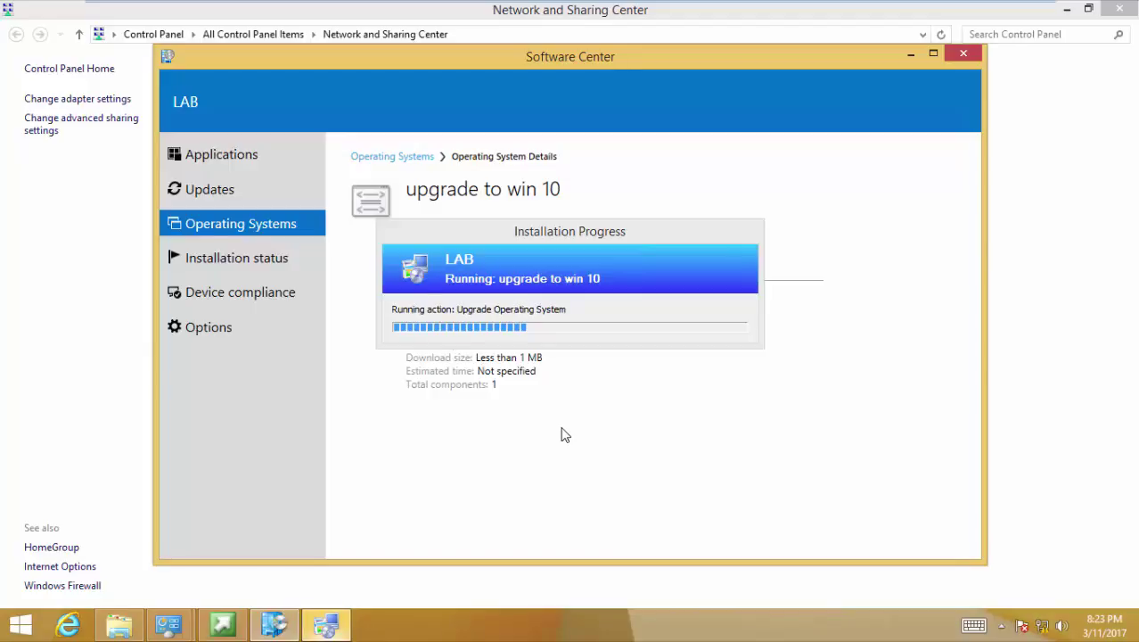
# Check the upgrade's Installation Progress at Upgrade Operating System, then minimize the VMware console
pyautogui.click(595, 246)
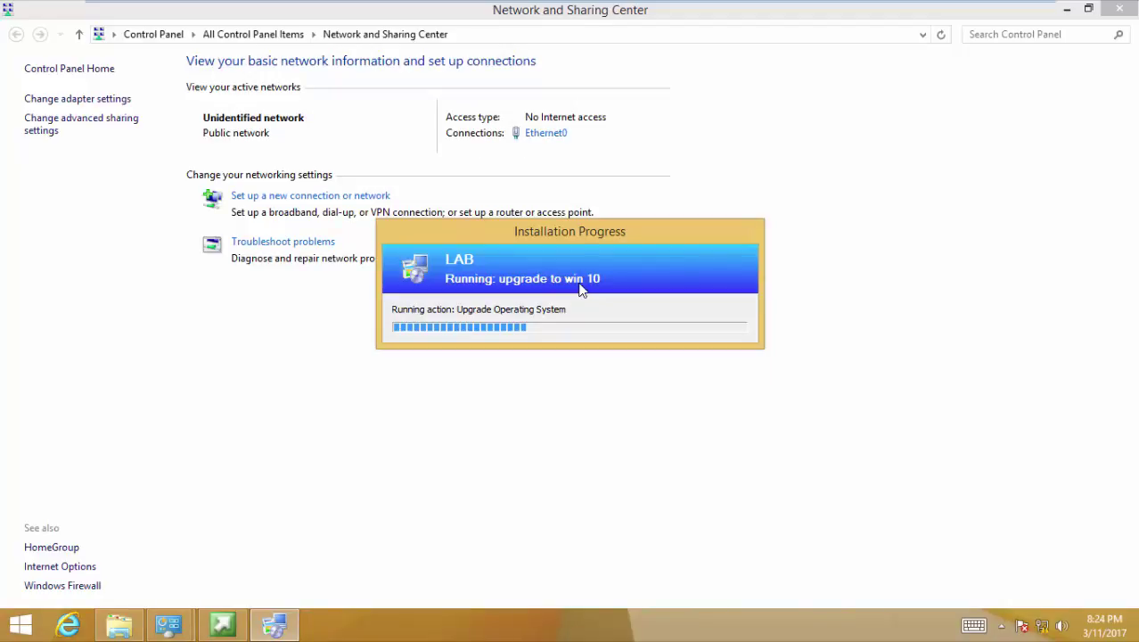
pyautogui.moveTo(650, 9)
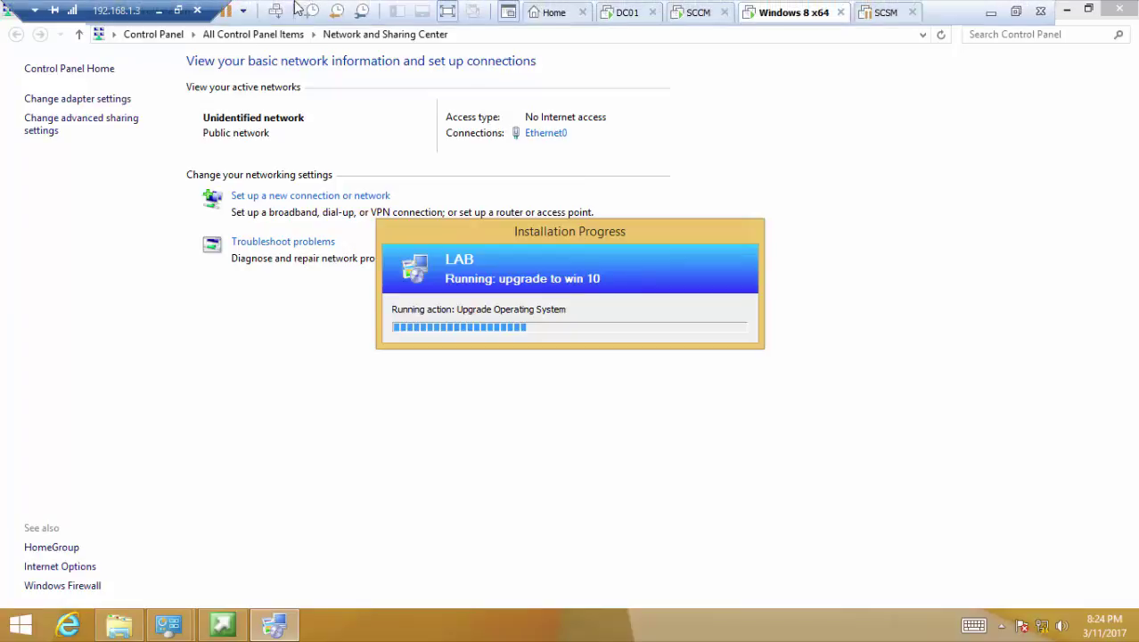
pyautogui.click(155, 10)
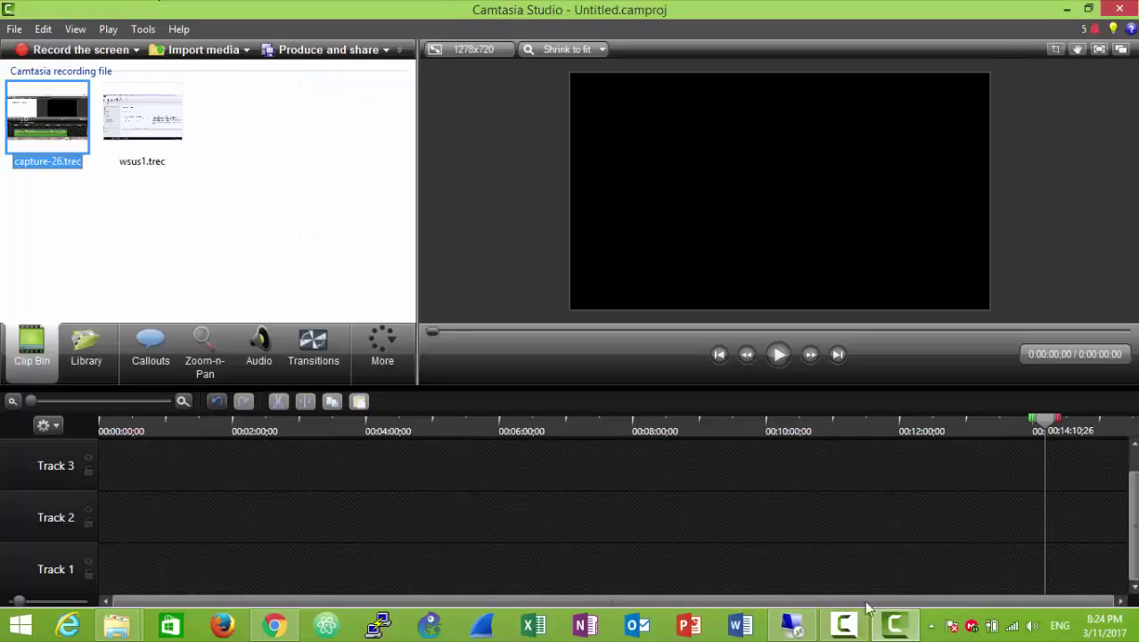